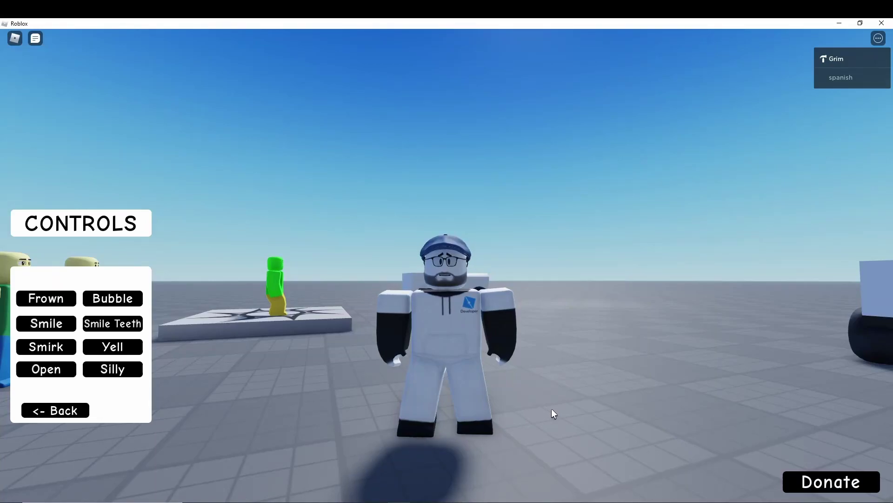
Walk the avatar around the demo place and turn it to face the camera
right_click_drag(526, 372, 527, 373)
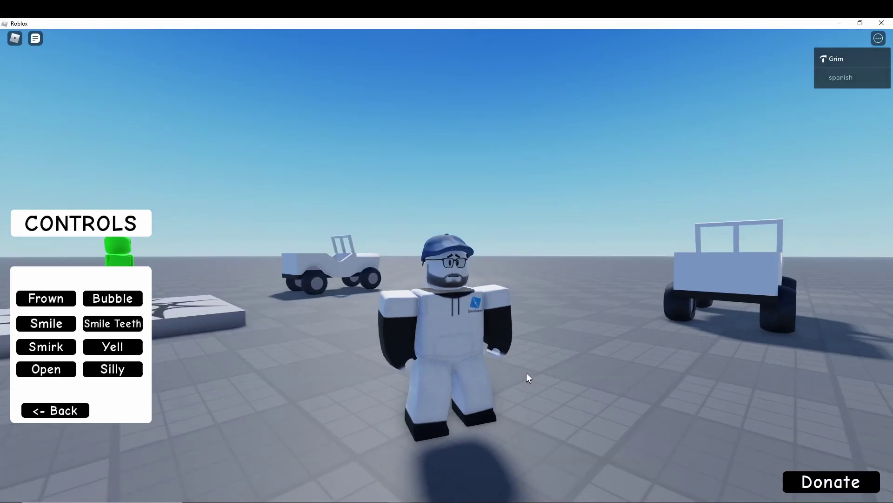
key("w")
scroll(527, 372, "up", 2)
key("s")
scroll(526, 372, "down", 1)
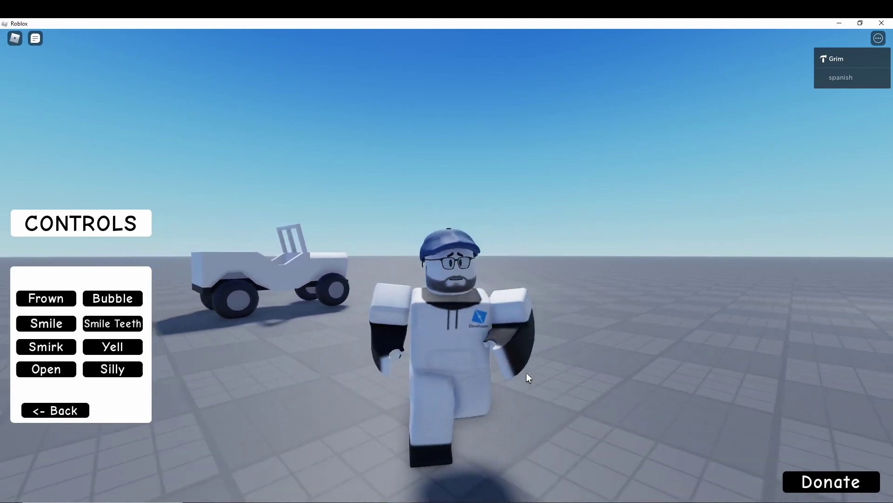
scroll(527, 372, "down", 2)
right_click_drag(424, 357, 424, 357)
key("w")
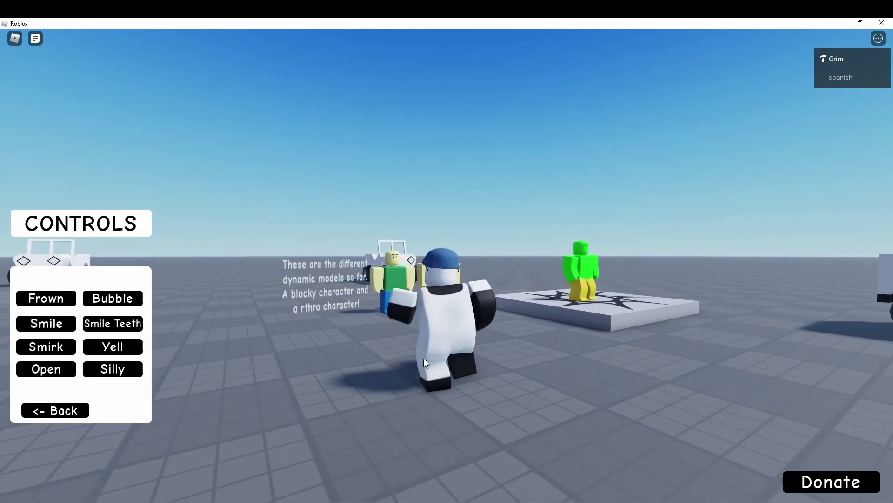
key("s")
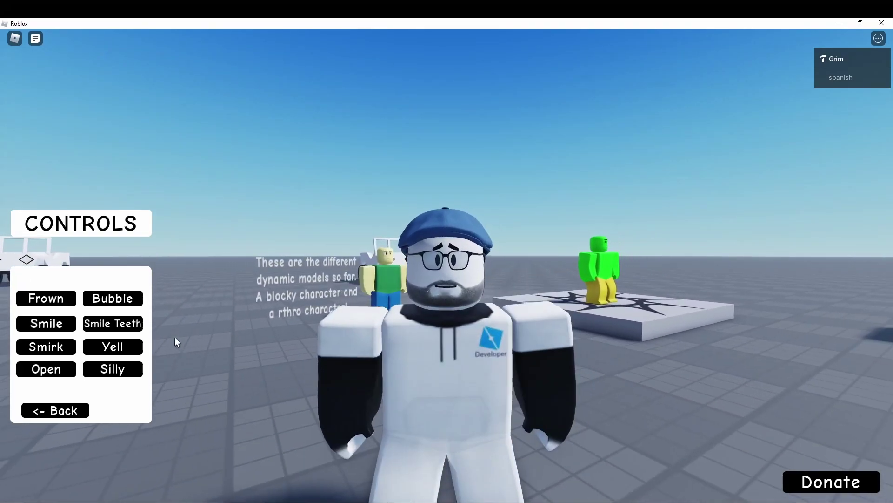
Try the Yell, Smile and Open facial animations on the avatar in close-up
left_click(138, 346)
scroll(98, 365, "up", 2)
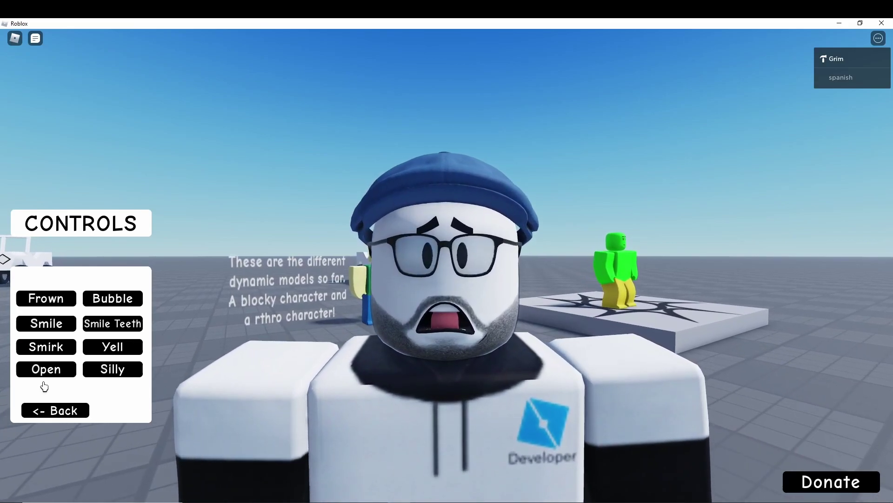
left_click(45, 408)
left_click(38, 346)
left_click(54, 411)
left_click(63, 288)
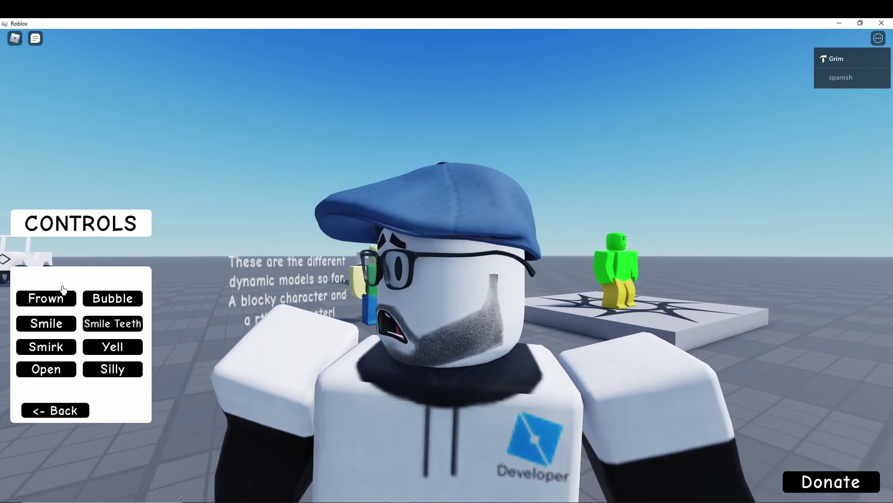
left_click(65, 321)
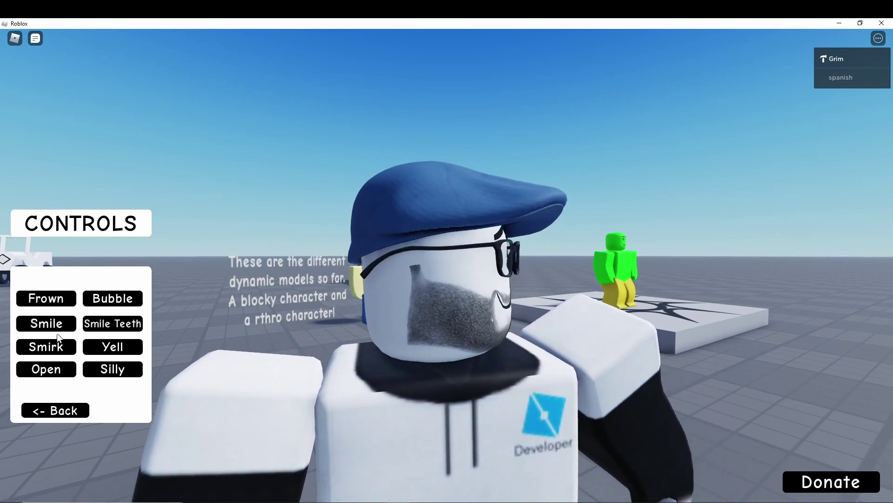
left_click(45, 377)
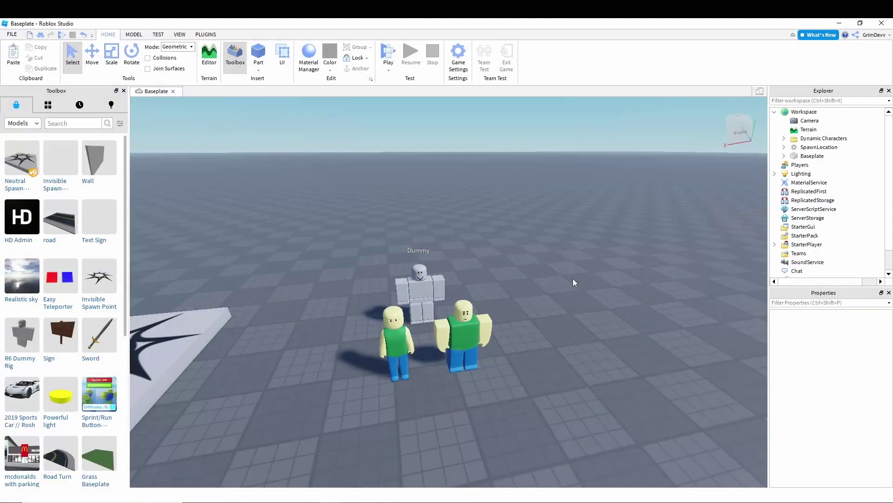
Switch to Roblox Studio and examine the character models and dummy in the DynamicCharacters folder
key("w")
right_click_drag(555, 300, 555, 300)
key("s")
key("w")
right_click_drag(564, 251, 564, 251)
key("s")
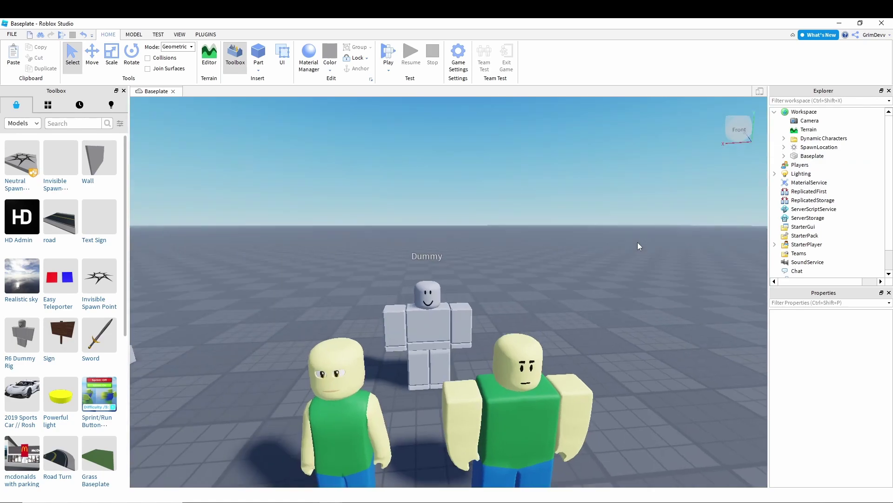
scroll(640, 243, "down", 5)
left_click(819, 138)
key("f")
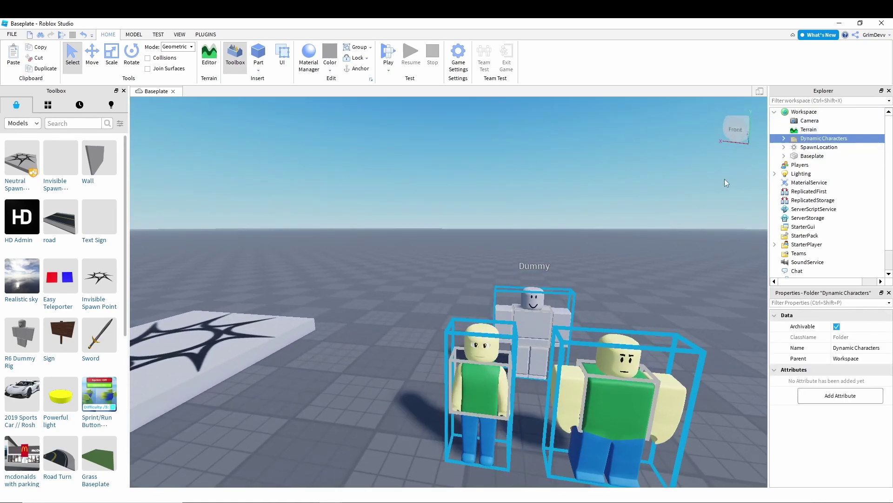
Move the Dummy model from the Lighting subfolder of DynamicCharacters into the Lighting service
left_click(784, 138)
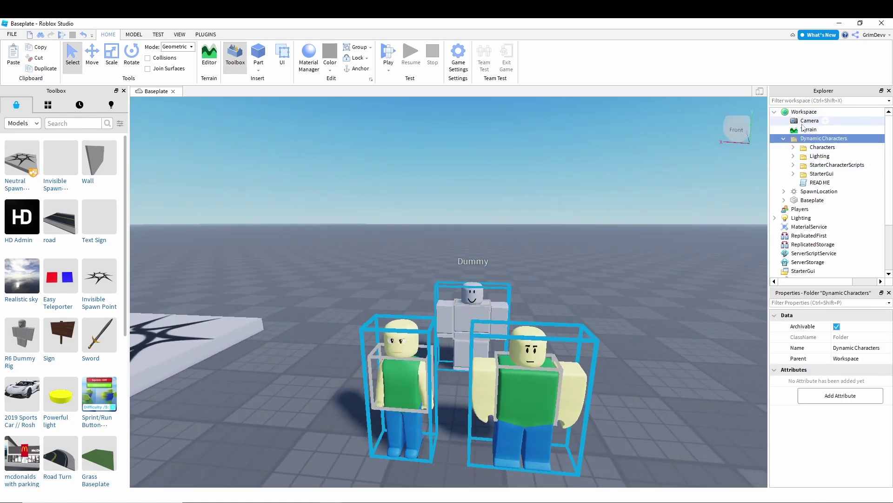
left_click(807, 147)
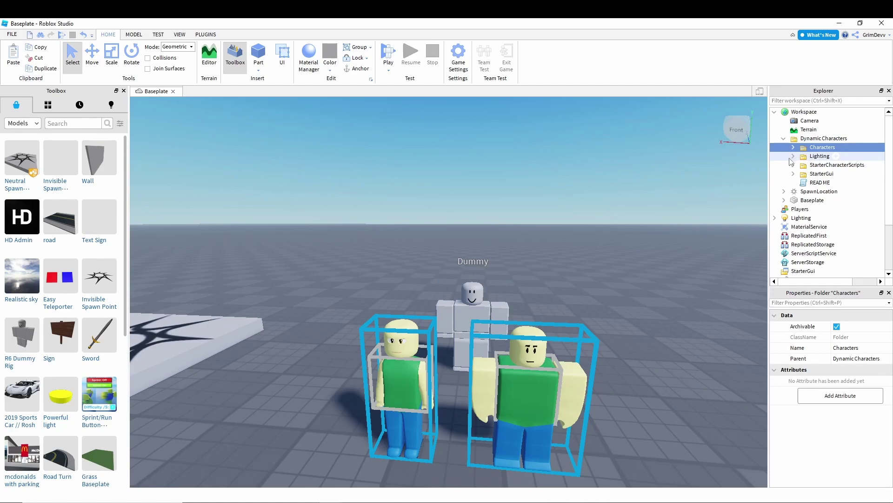
left_click(793, 156)
left_click(819, 156)
left_click(822, 165)
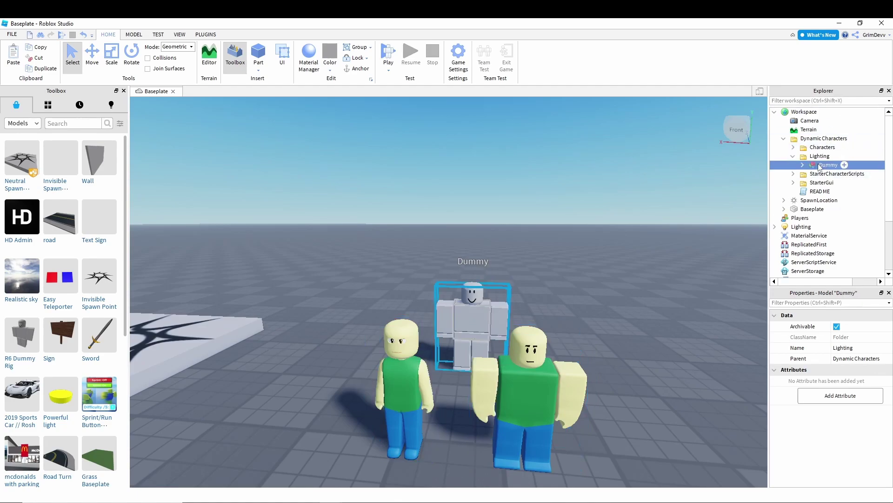
scroll(819, 182, "down", 3)
left_click_drag(819, 165, 822, 140)
scroll(817, 195, "up", 3)
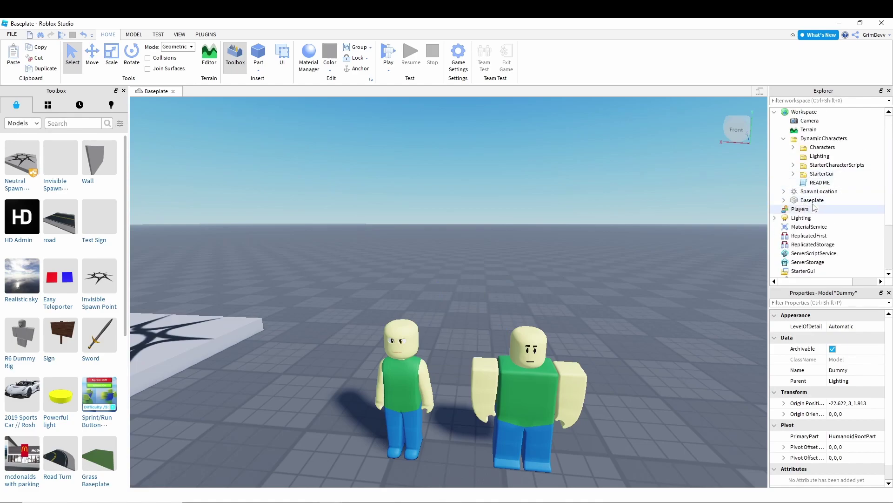
Move the Main ScreenGui from the StarterGui subfolder of DynamicCharacters into the StarterGui service
left_click(793, 174)
left_click_drag(824, 182, 777, 197)
scroll(814, 195, "down", 3)
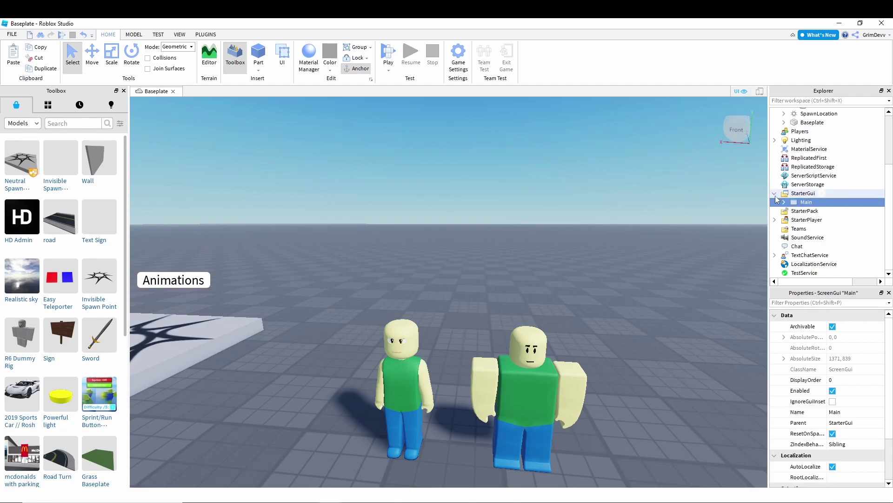
left_click(775, 194)
scroll(791, 186, "up", 3)
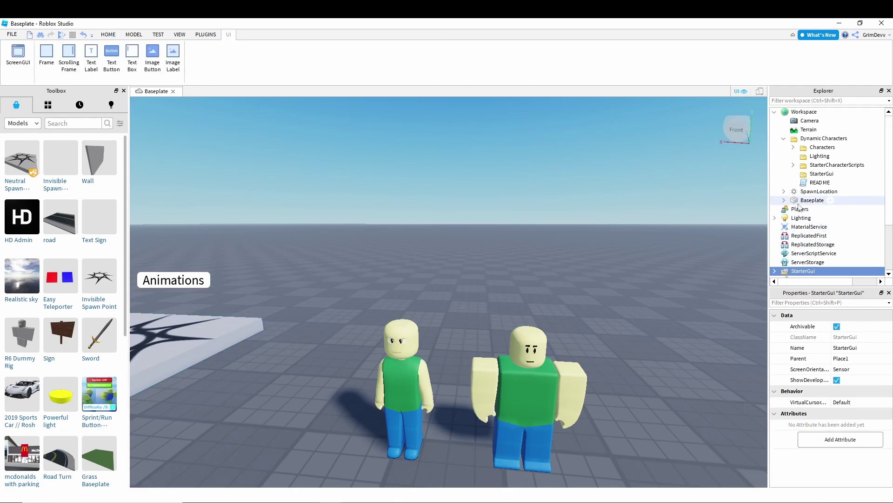
Move the contents of the StarterCharacterScripts subfolder of DynamicCharacters into the matching location under StarterPlayer
left_click(793, 165)
left_click_drag(821, 174, 819, 222)
scroll(820, 176, "down", 3)
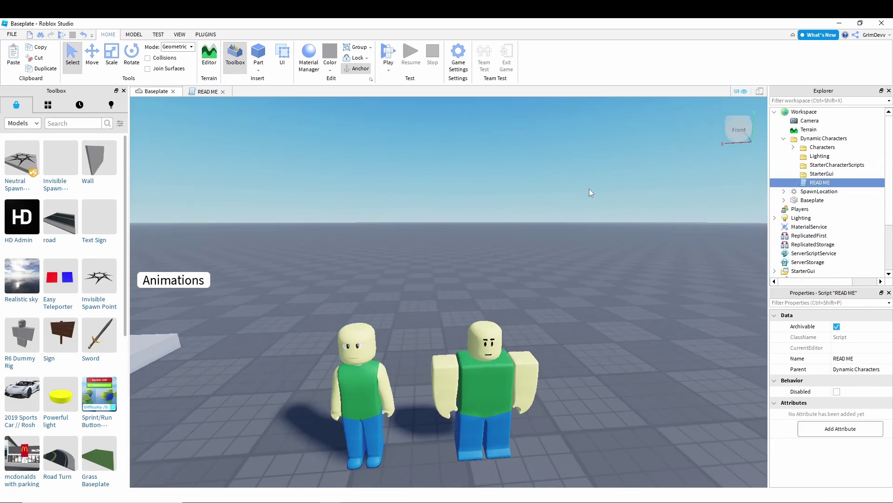
Expand the Characters subfolder and examine the blocky StarterCharacter model
scroll(589, 192, "down", 2)
scroll(789, 262, "down", 3)
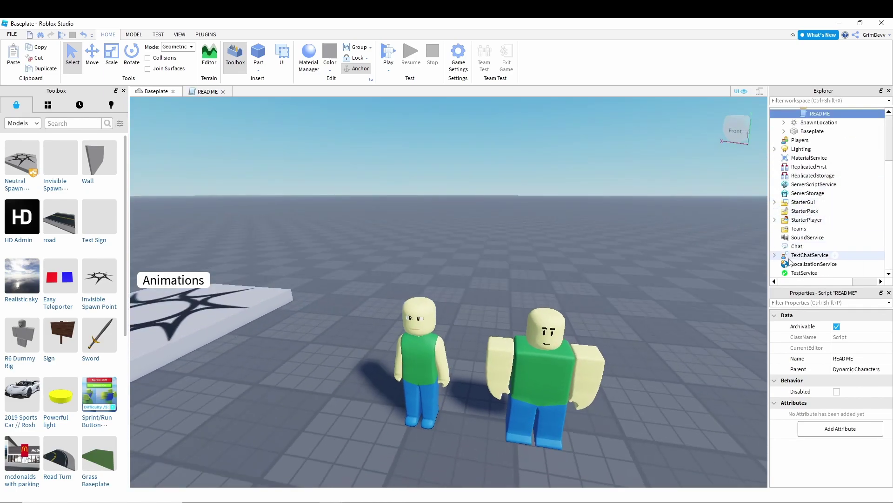
scroll(789, 261, "up", 3)
left_click(812, 147)
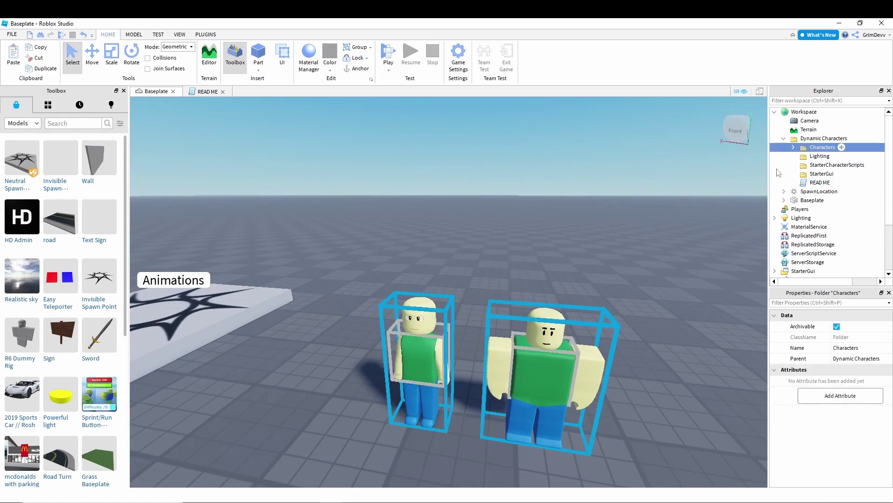
key("f")
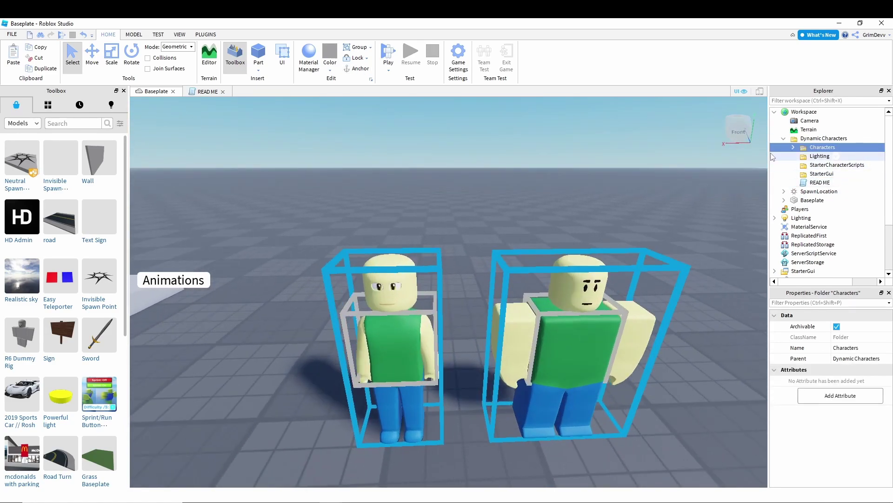
left_click(793, 147)
left_click(688, 209)
scroll(688, 210, "up", 6)
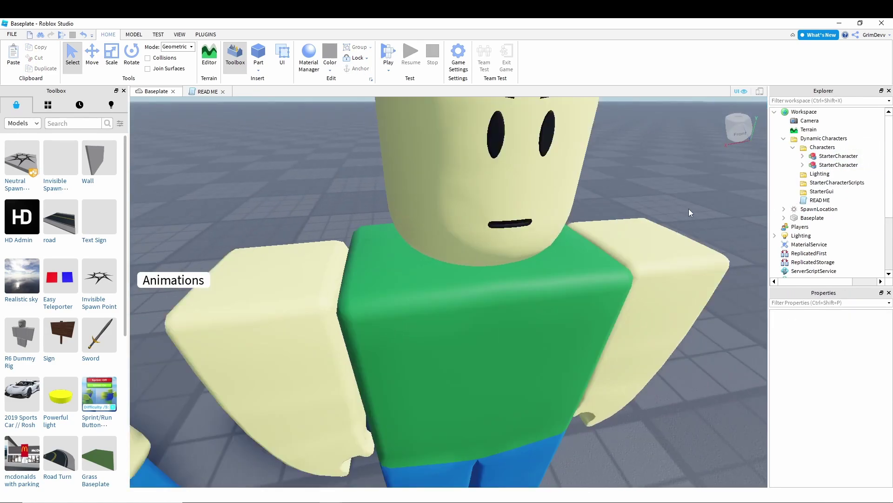
scroll(689, 210, "down", 7)
scroll(688, 209, "up", 2)
left_click(454, 331)
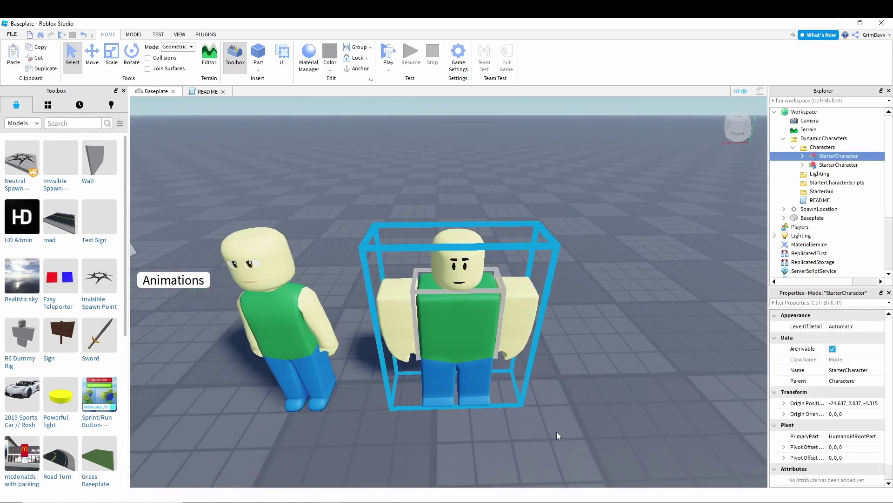
Examine the slimmer Rthro StarterCharacter model up close and compare it with the blocky one
left_click(625, 459)
key("a")
key("w")
right_click_drag(624, 459, 533, 414)
left_click(533, 413)
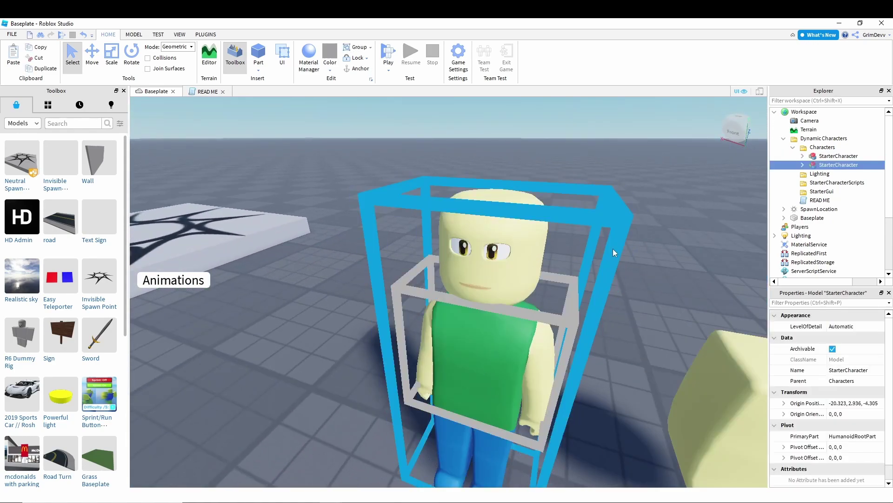
right_click_drag(613, 248, 634, 257)
left_click(634, 257)
key("s")
key("d")
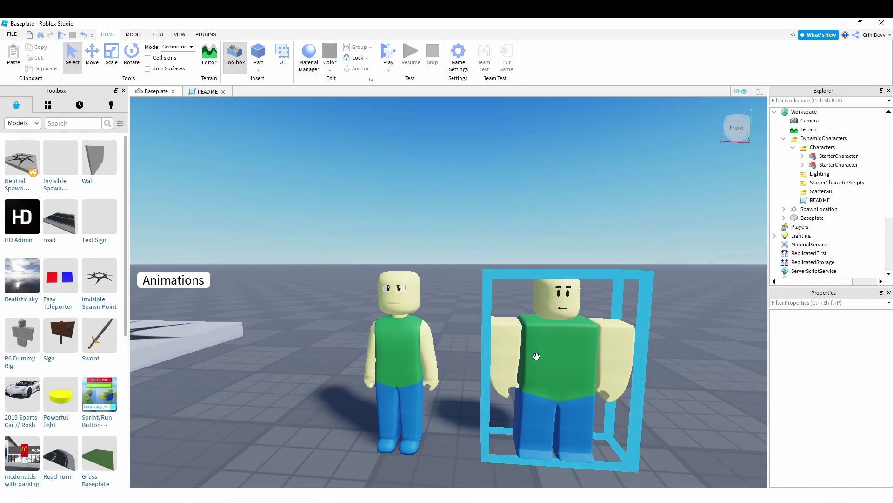
Move the blocky StarterCharacter model from the Characters subfolder into StarterPlayer
left_click(536, 356)
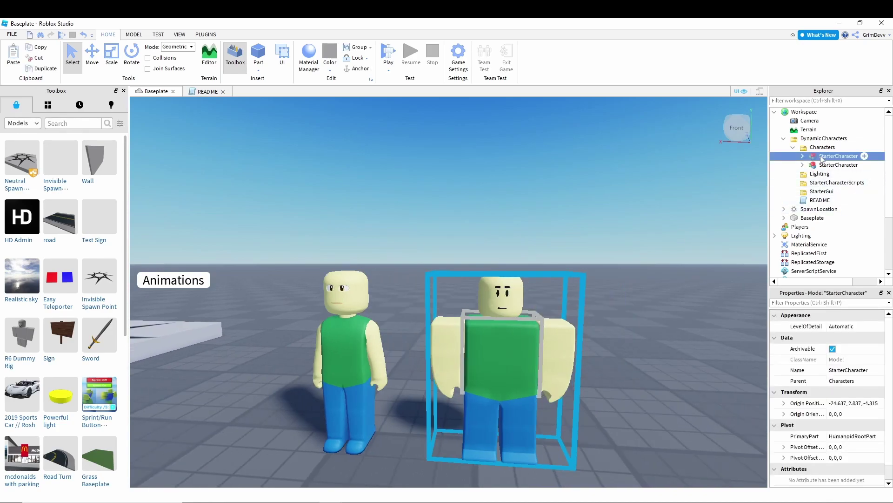
left_click_drag(822, 159, 833, 220)
left_click(774, 212)
left_click(651, 285)
Delete the remaining Rthro StarterCharacter and the emptied DynamicCharacters folder from Workspace
key("a")
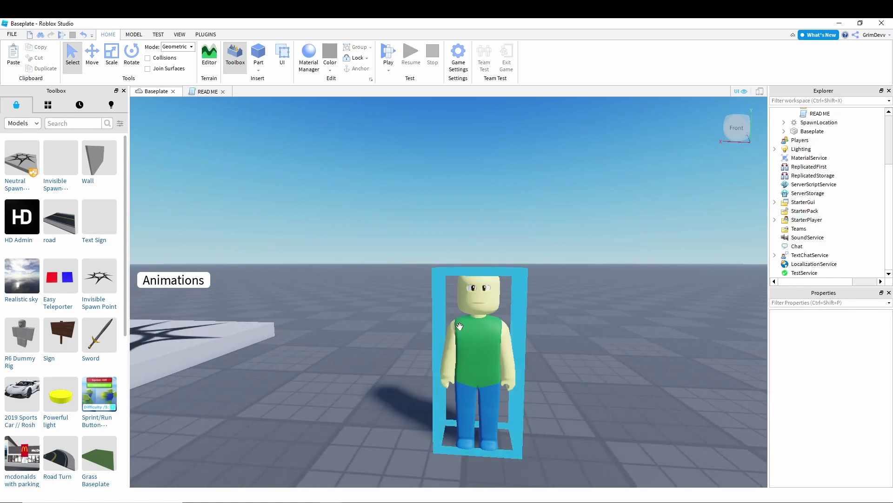
left_click(459, 326)
key("Delete")
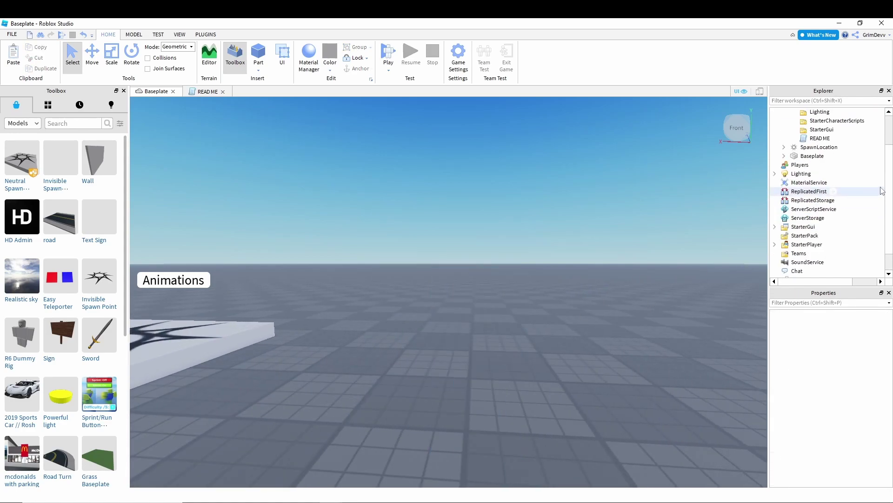
scroll(882, 190, "up", 2)
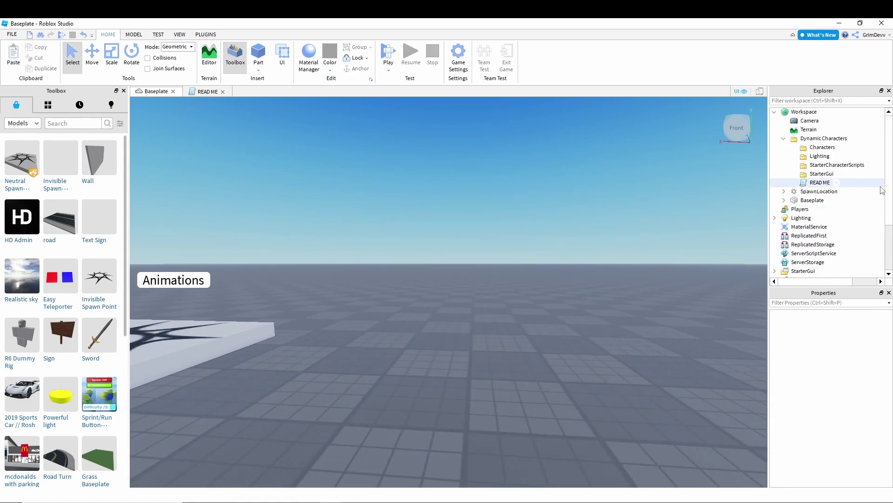
double_click(788, 140)
key("Delete")
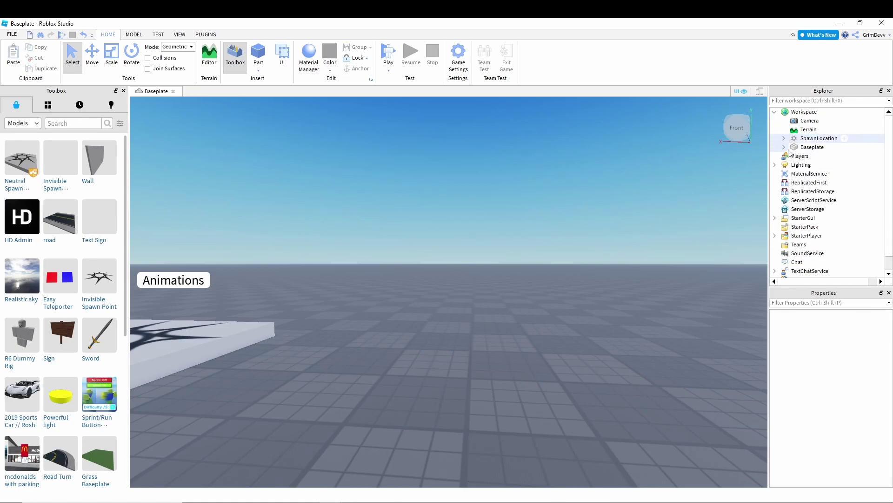
Start a playtest of the baseplate and walk the avatar around the spawn location
right_click(617, 205)
left_click(600, 256)
right_click_drag(592, 267, 592, 270)
key("s")
left_click(388, 53)
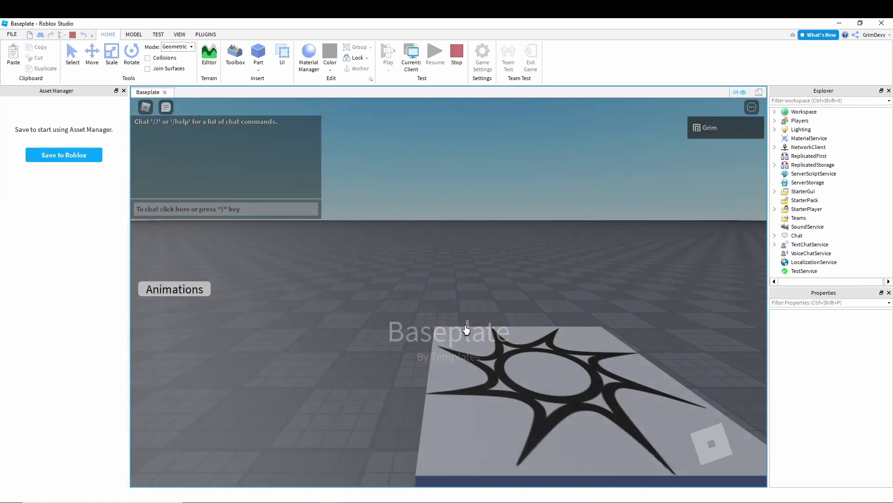
key("s")
right_click_drag(501, 311, 502, 311)
scroll(502, 311, "up", 3)
scroll(502, 311, "down", 3)
key("w")
scroll(502, 310, "up", 3)
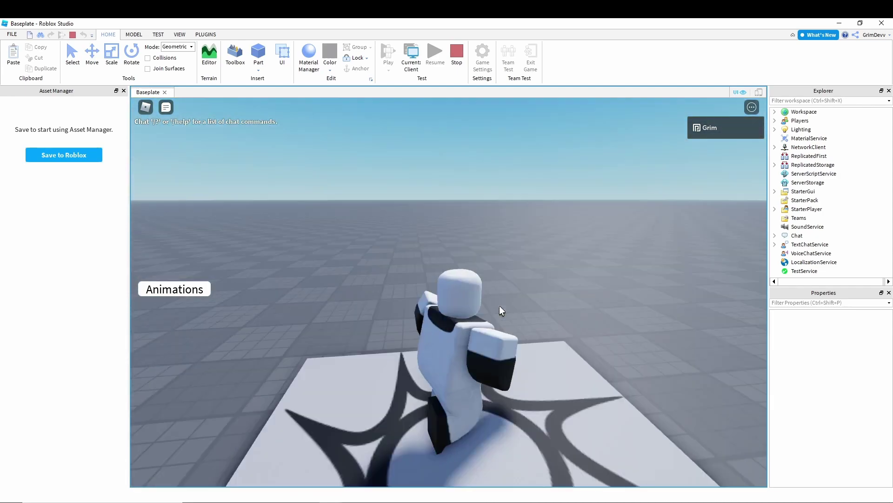
Turn the avatar to face the camera and play Anim1 from the in-game Animations list to check its face
key("s")
left_click(184, 293)
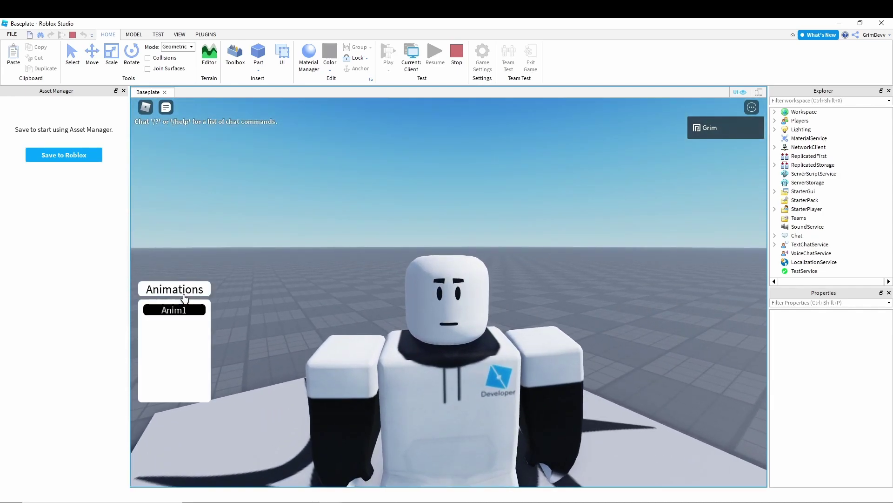
left_click(160, 308)
left_click(175, 285)
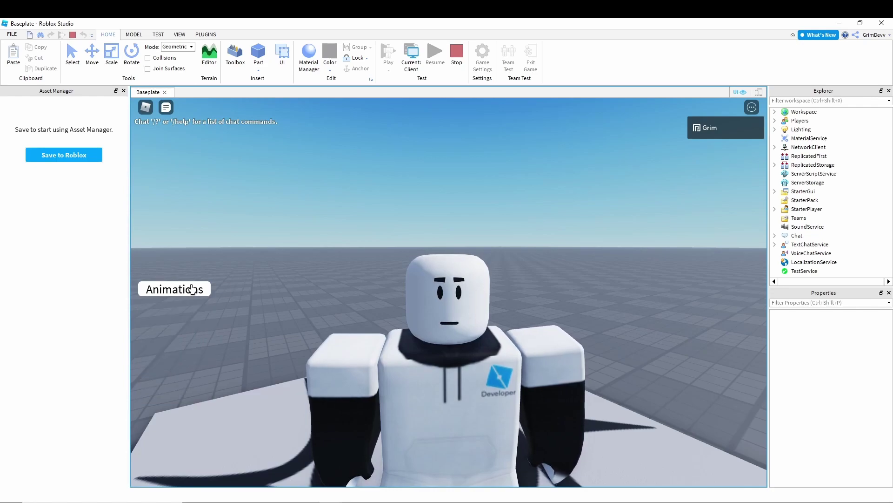
scroll(228, 281, "down", 5)
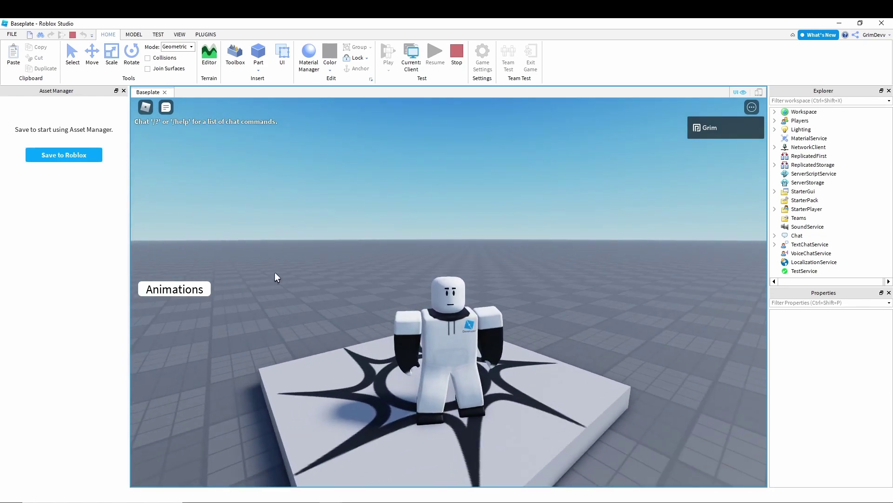
scroll(279, 277, "up", 5)
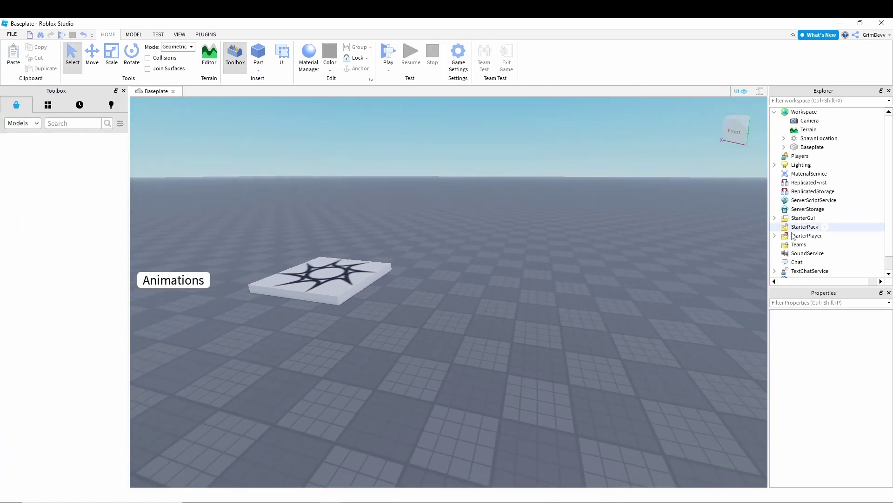
Move the StarterCharacter model from StarterPlayer into Workspace and bring the character into close view
left_click(774, 235)
left_click(784, 253)
left_click(810, 244)
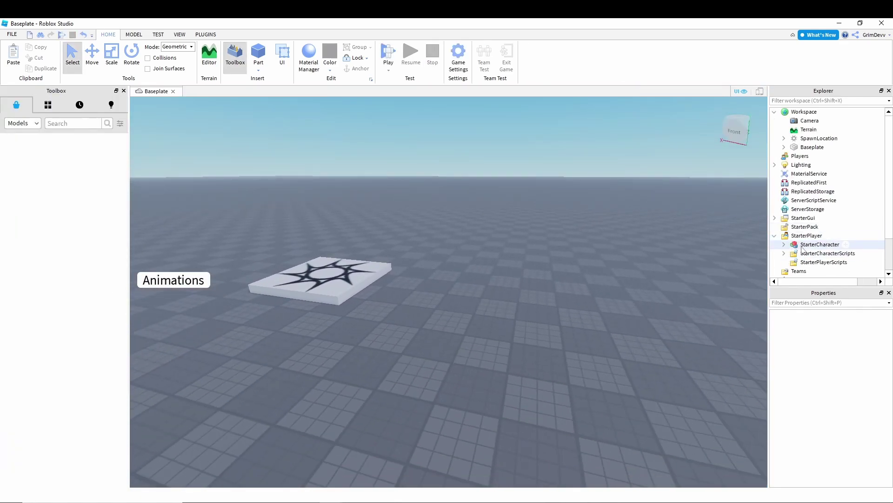
left_click_drag(801, 246, 804, 113)
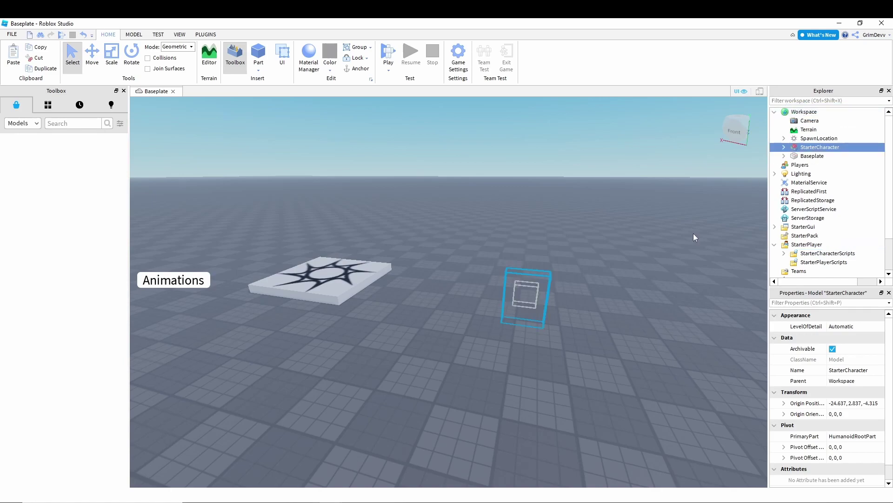
left_click(650, 282)
right_click_drag(650, 282, 649, 282)
key("w")
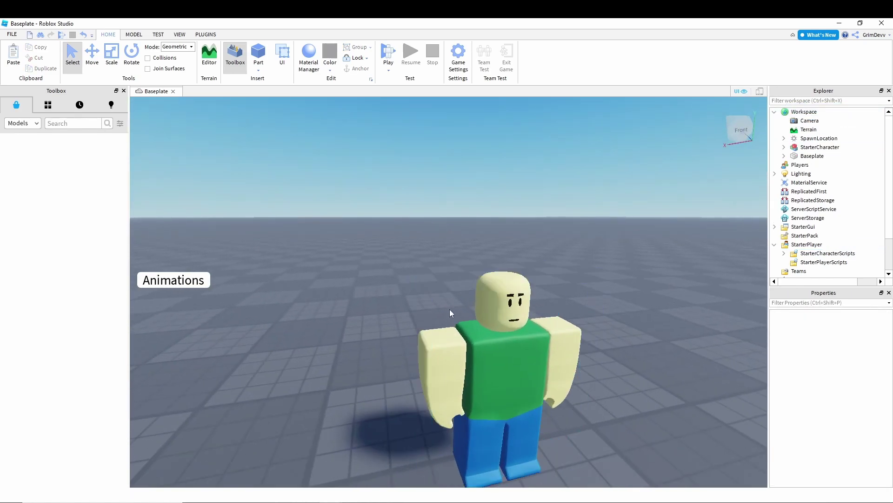
right_click_drag(450, 308, 449, 309)
Open the Animation Editor on the StarterCharacter rig and create a new animation named blink
left_click(205, 34)
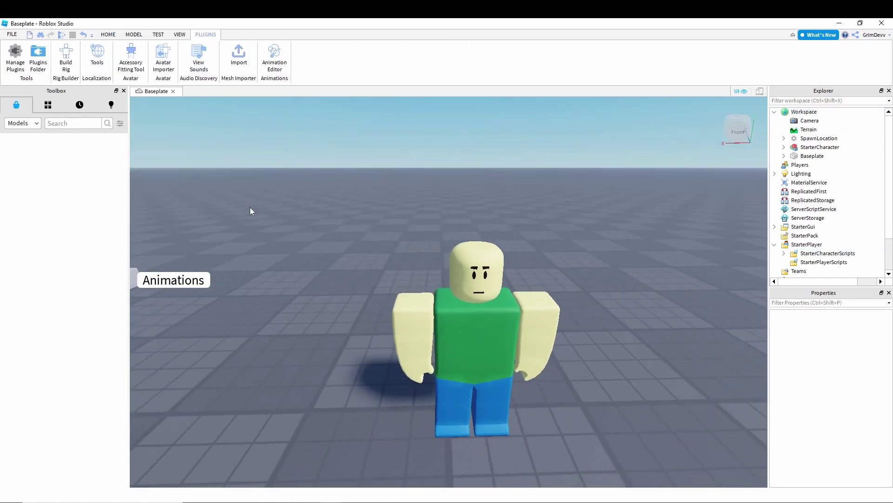
left_click(275, 58)
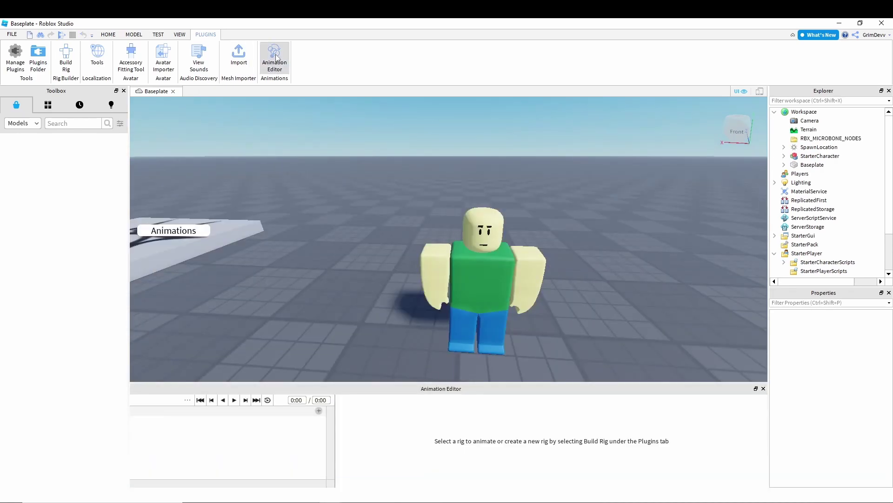
left_click(485, 282)
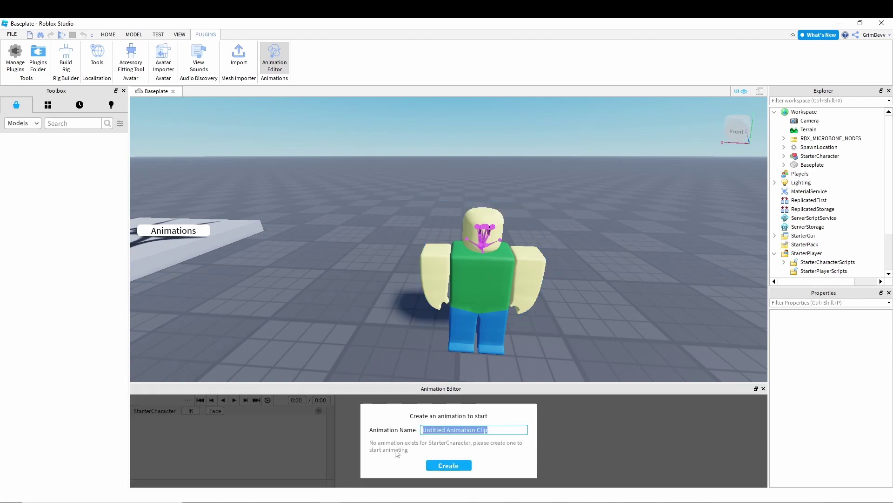
type("blink")
key("Return")
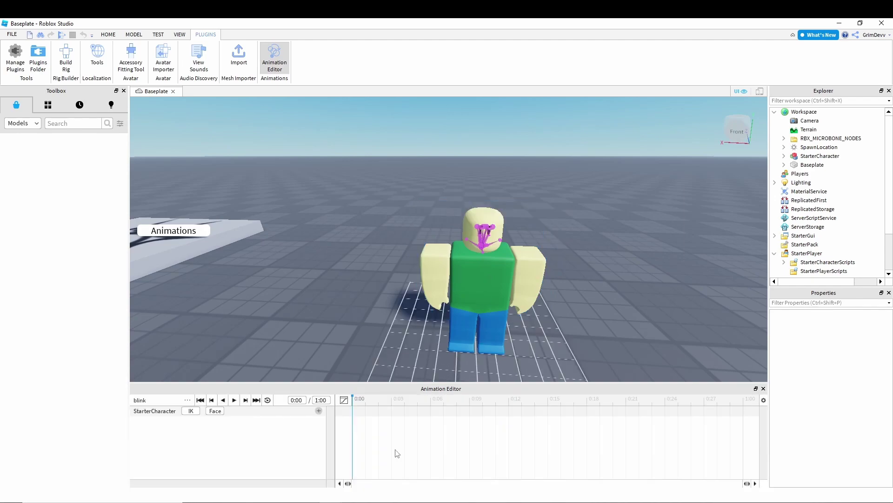
Open the Face Animation Editor for the StarterCharacter's blink animation
scroll(271, 296, "up", 5)
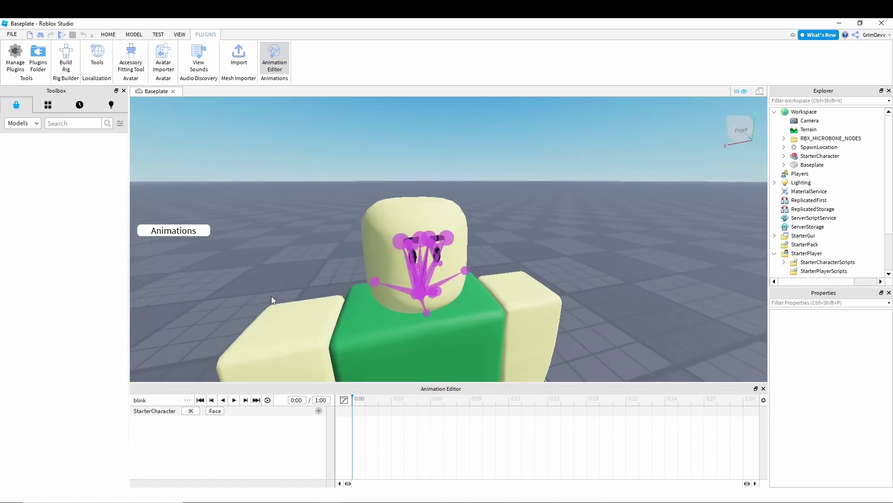
right_click_drag(271, 296, 271, 297)
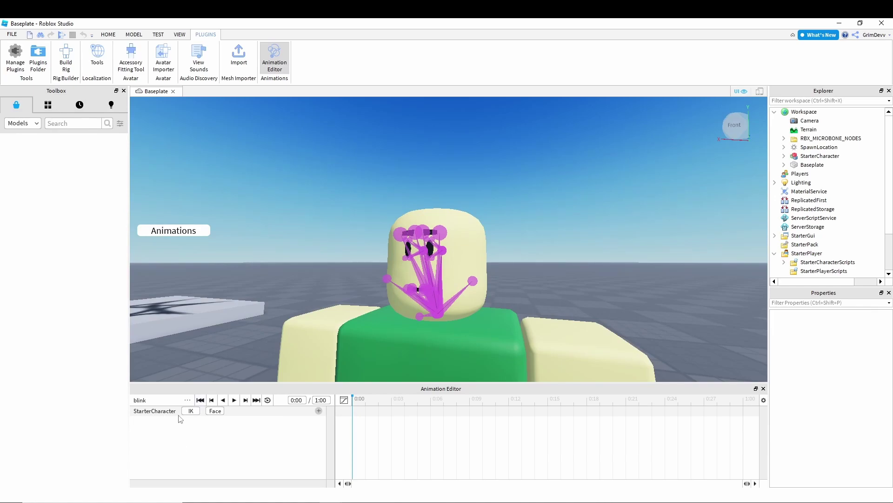
left_click(214, 411)
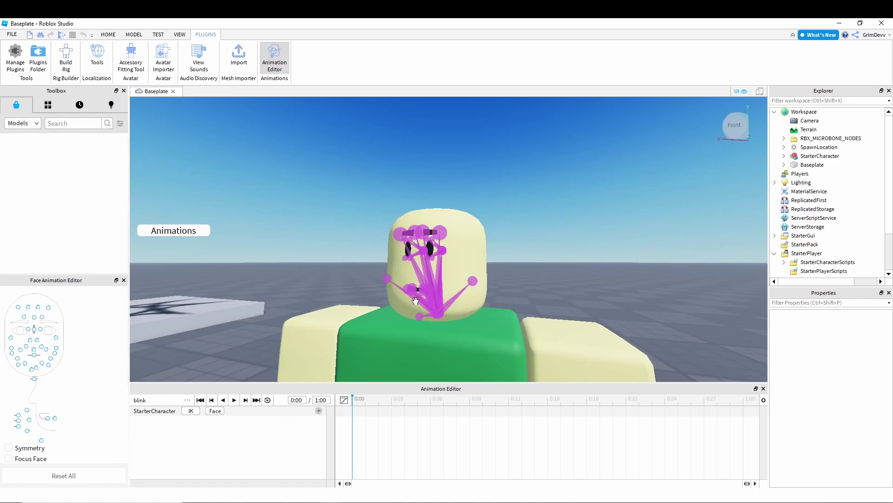
right_click_drag(416, 301, 381, 322)
right_click_drag(198, 301, 223, 272)
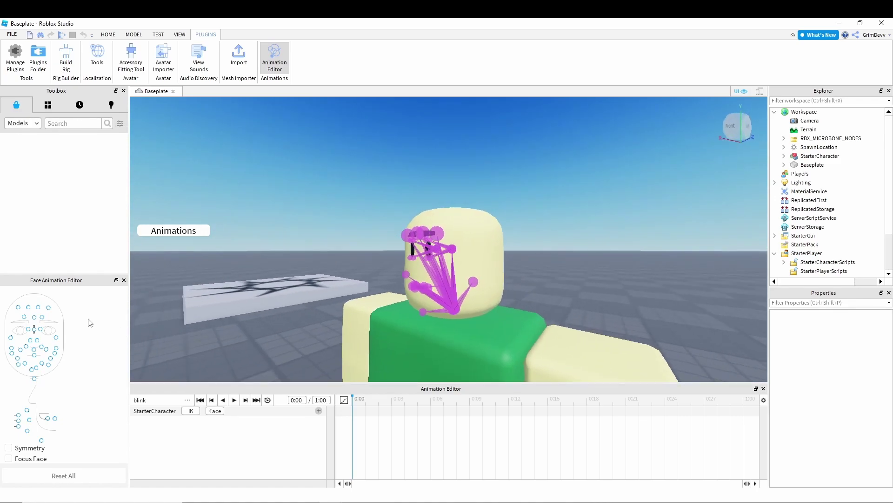
Try raising the left outer brow to 0.62 and the right inner brow to 0.75 at 0:00, and undo both changes
left_click_drag(50, 308, 58, 287)
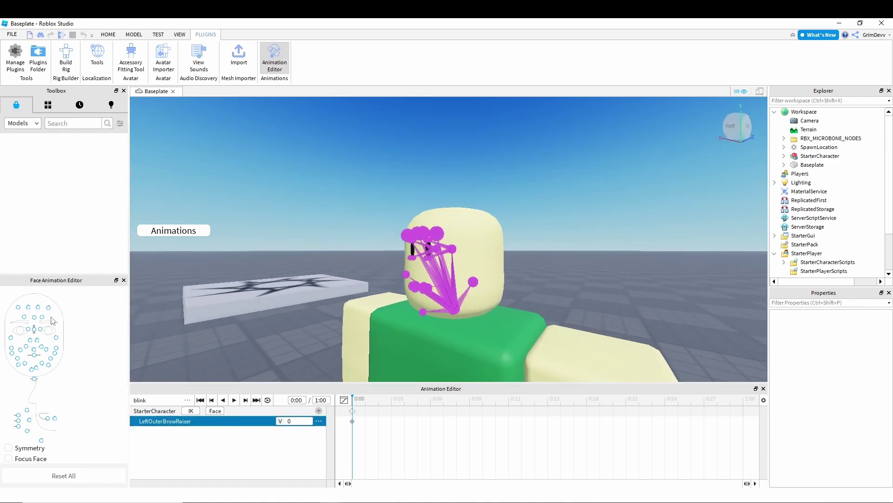
right_click_drag(283, 228, 283, 228)
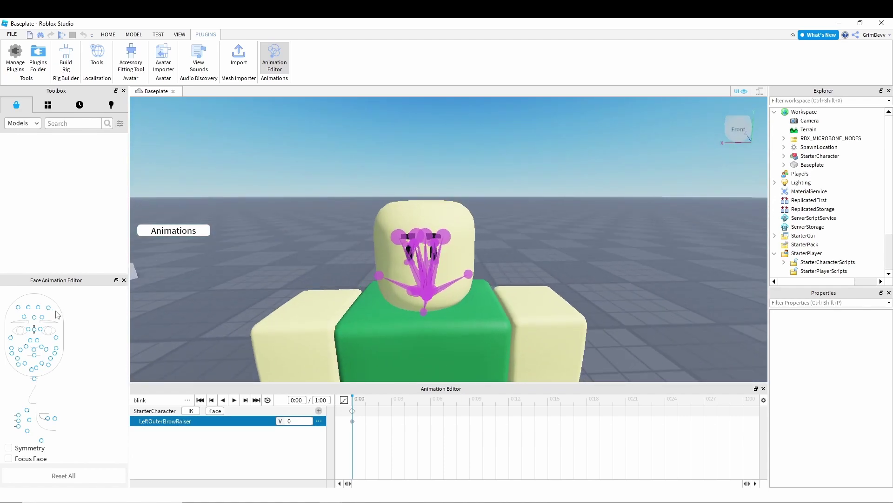
left_click_drag(50, 309, 27, 288)
right_click_drag(187, 254, 187, 254)
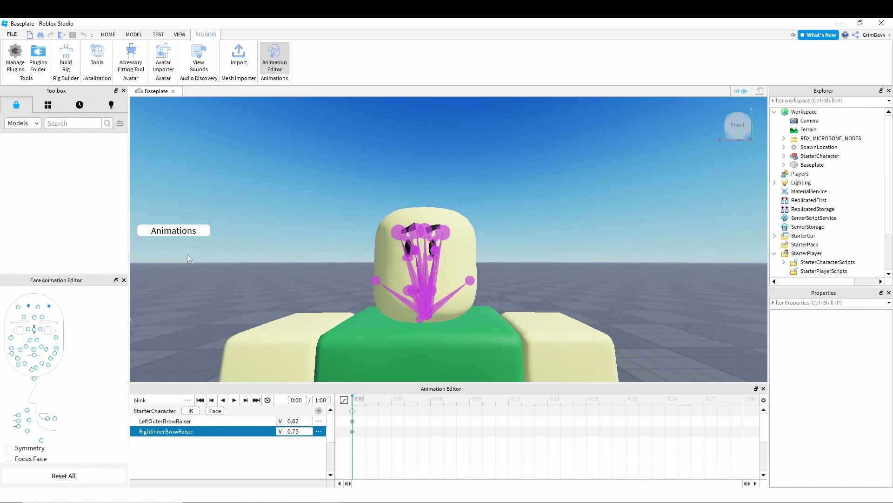
key("ctrl+z")
key("ctrl+z")
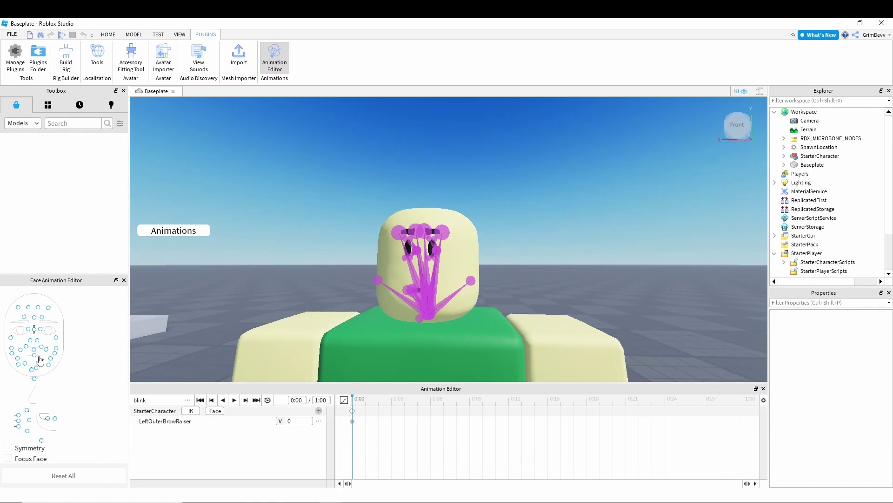
Try shifting the mouth fully to the character's right, undo it, and try LowerLipSuck at 1
left_click_drag(33, 357, 14, 354)
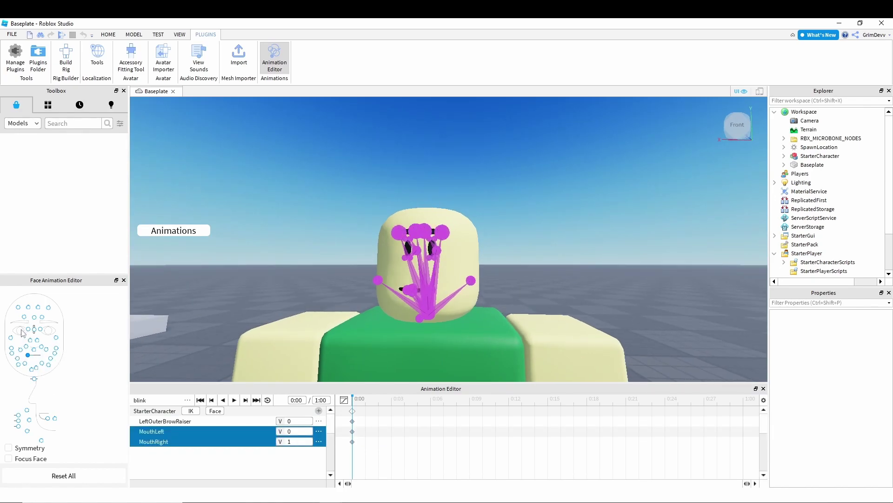
key("ctrl+z")
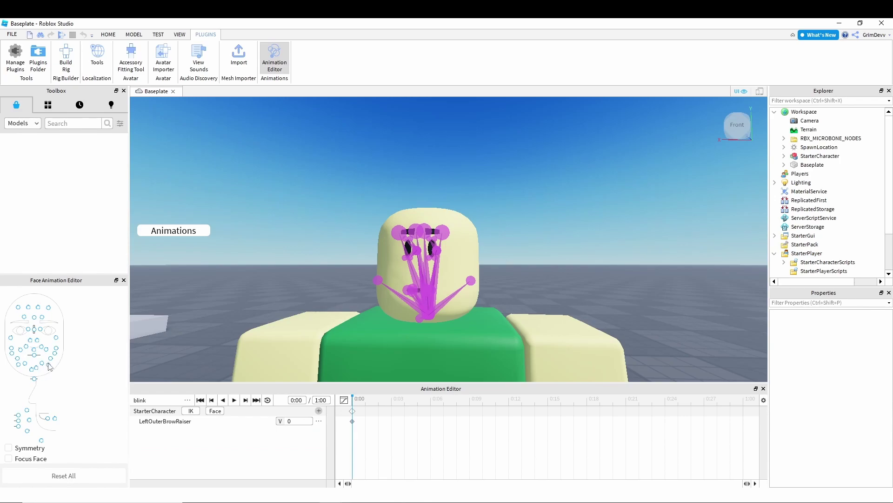
left_click(27, 431)
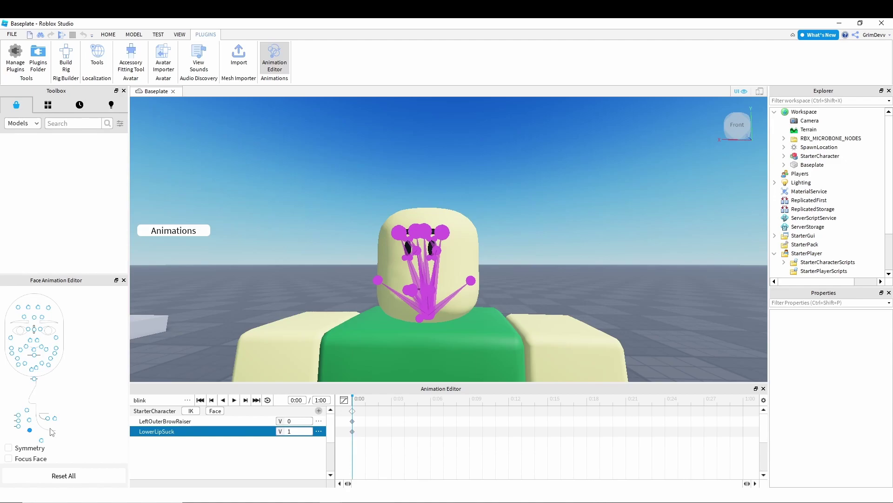
Key both eyes fully closed at 0:03 by setting RightEyeClosed and LeftEyeClosed to 1
left_click(27, 331)
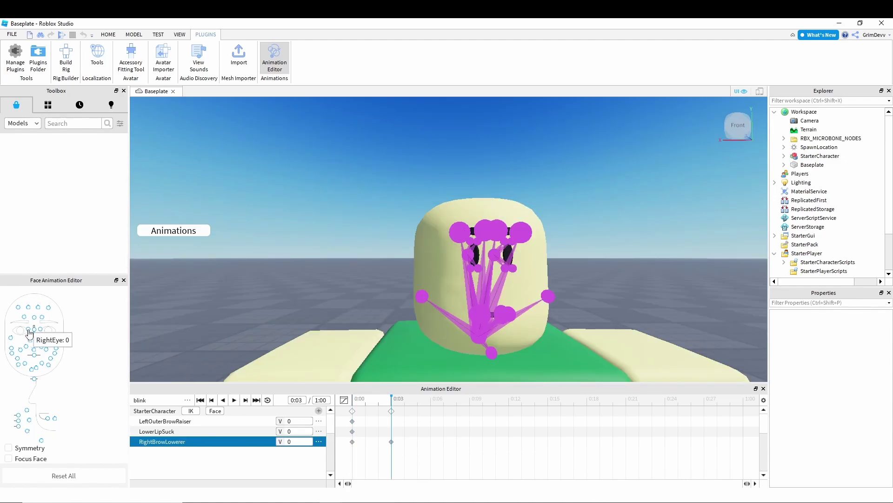
left_click(29, 331)
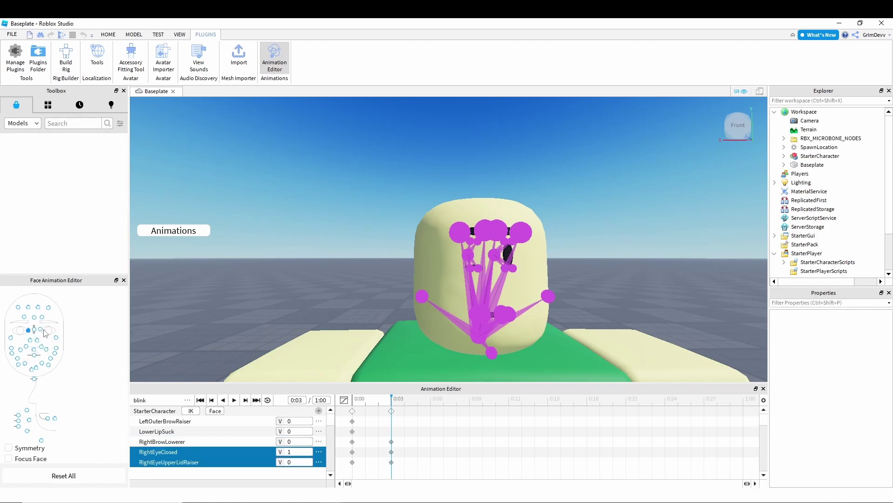
left_click(41, 329)
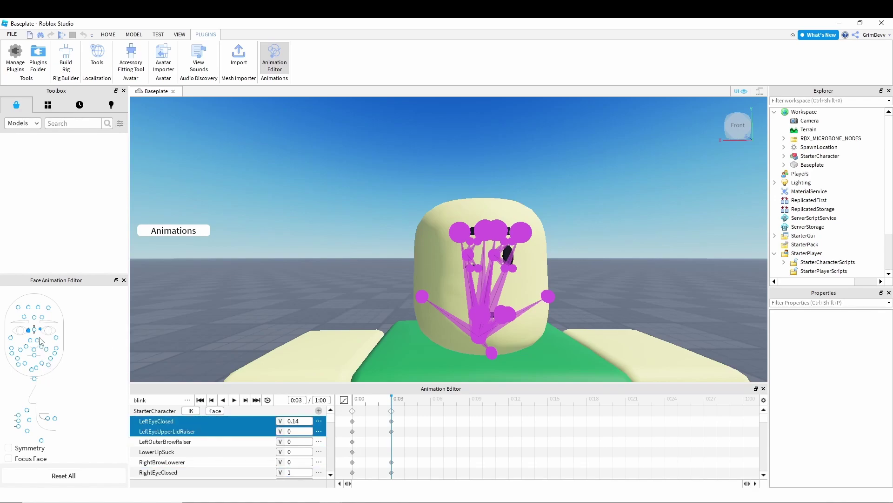
left_click_drag(40, 331, 45, 343)
right_click_drag(243, 260, 540, 263)
Copy the open-eye keyframes from 0:00 to 0:12 and play the blink on loop to check it
left_click_drag(393, 396, 402, 420)
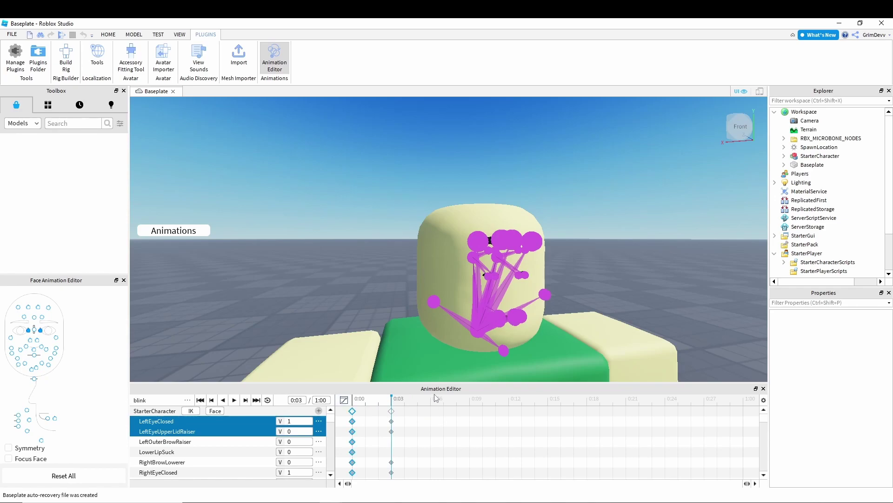
left_click(433, 408)
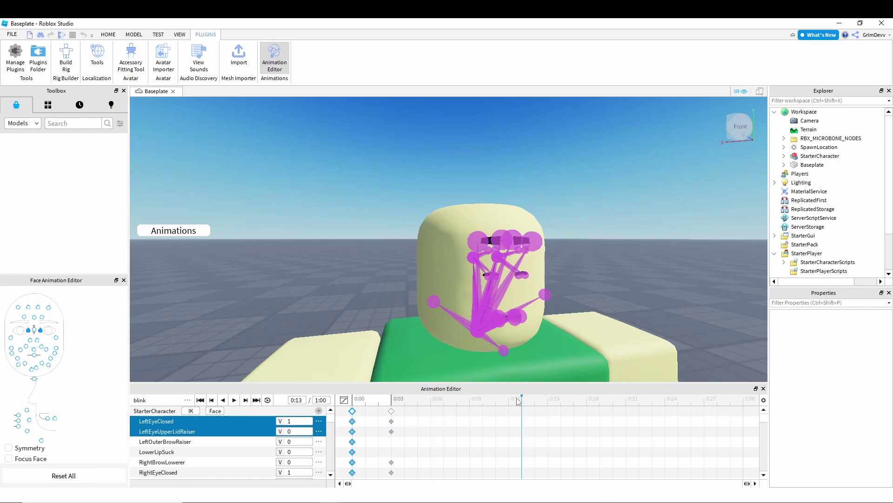
key("ctrl+v")
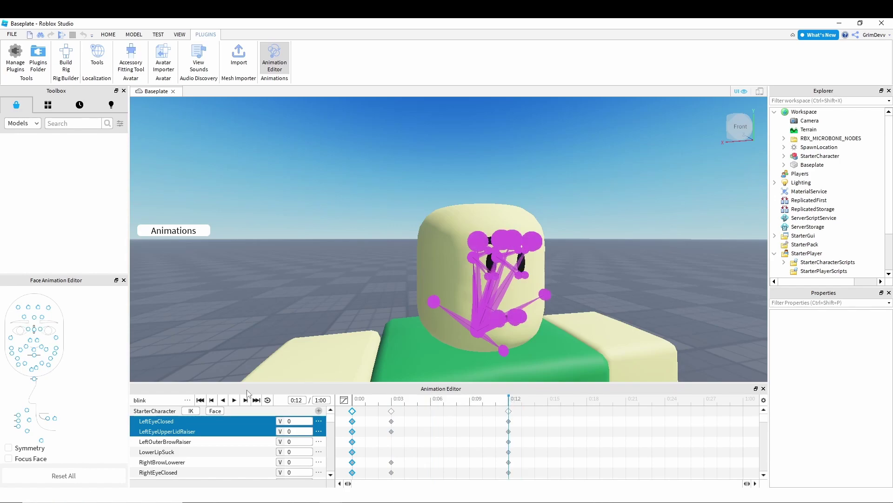
left_click(235, 400)
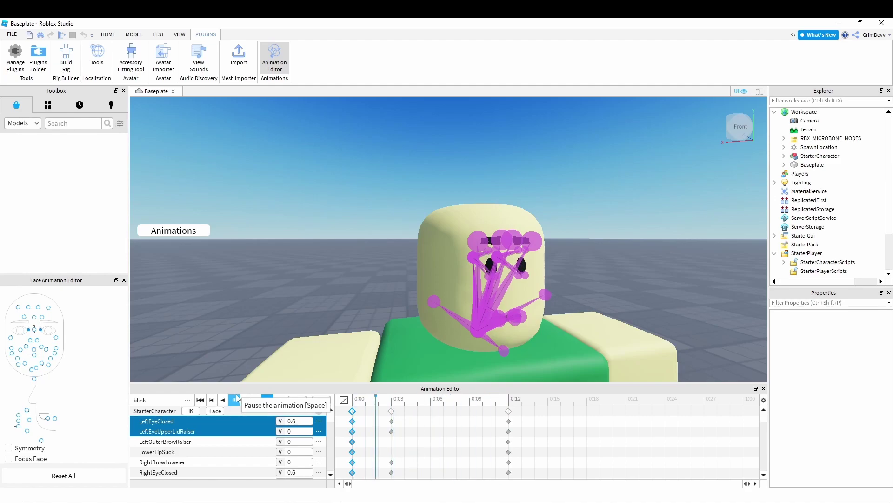
left_click(236, 399)
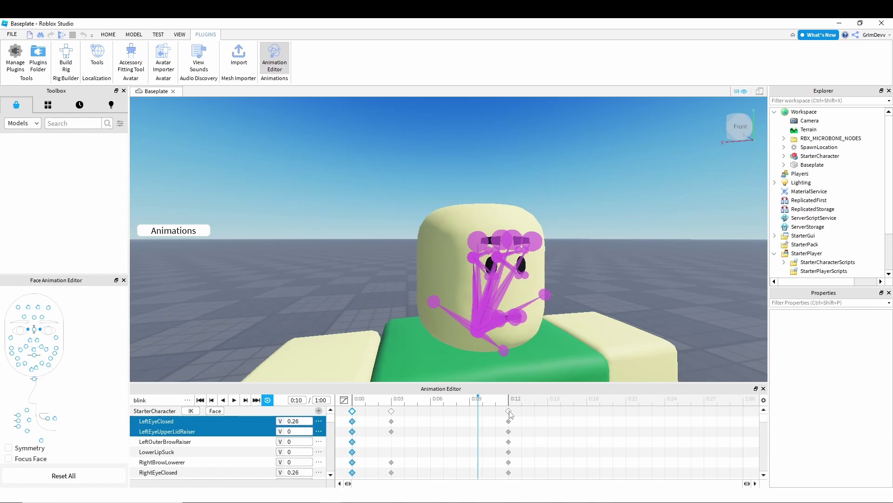
Move the 0:12 keyframes to 0:06, add the same open-eye keyframes at 0:12, and preview the blink
left_click_drag(511, 414, 437, 413)
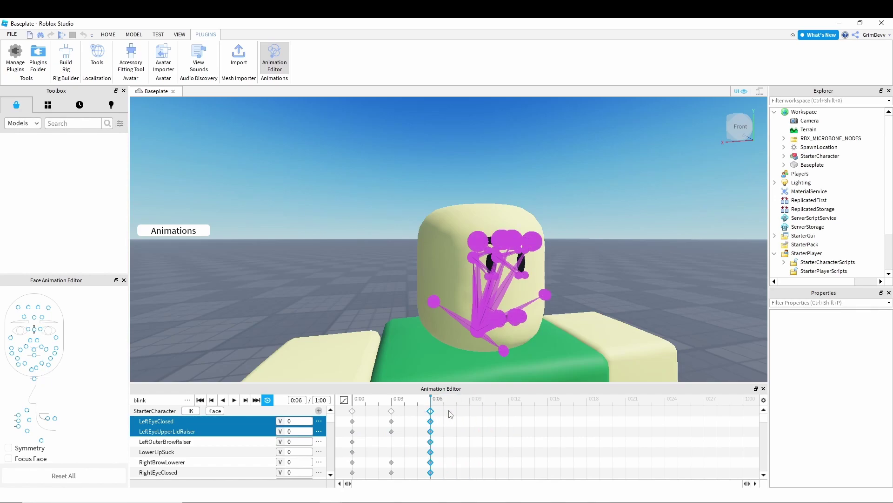
left_click(509, 405)
left_click_drag(509, 402, 303, 418)
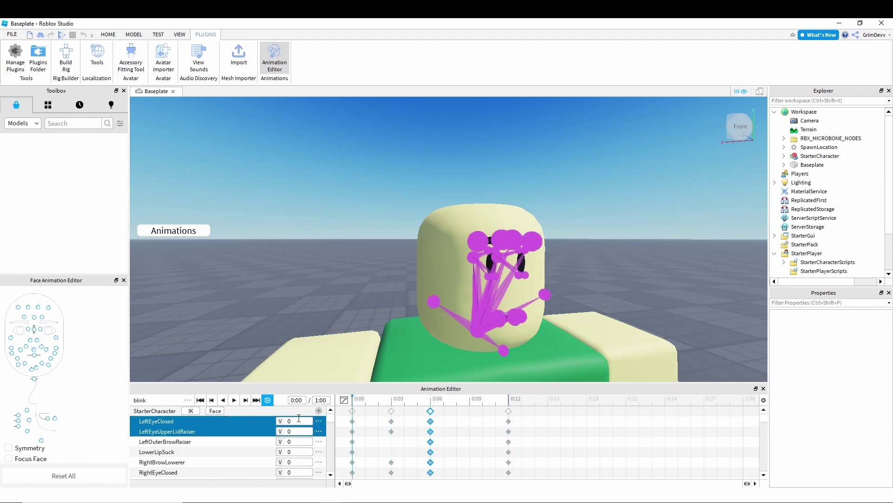
left_click(234, 400)
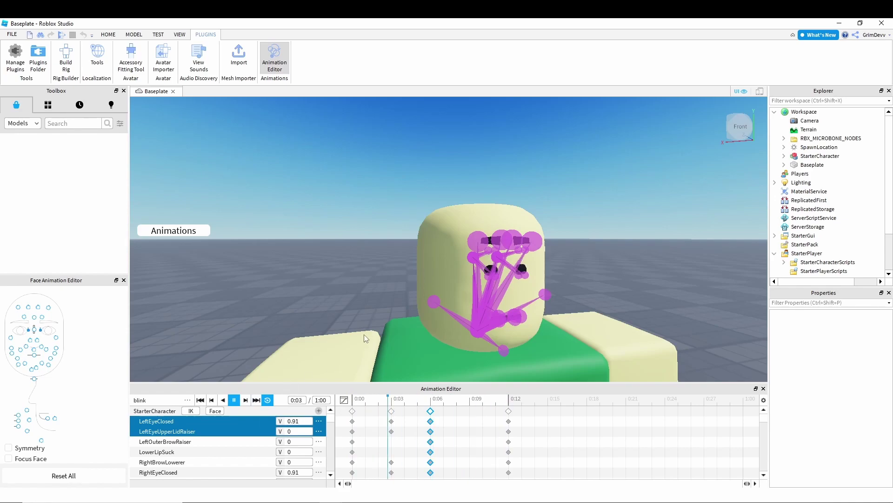
left_click(235, 402)
Move the final keyframes from 0:12 to 0:15 and play the blink animation to check its timing
left_click(509, 411)
left_click_drag(508, 411, 548, 411)
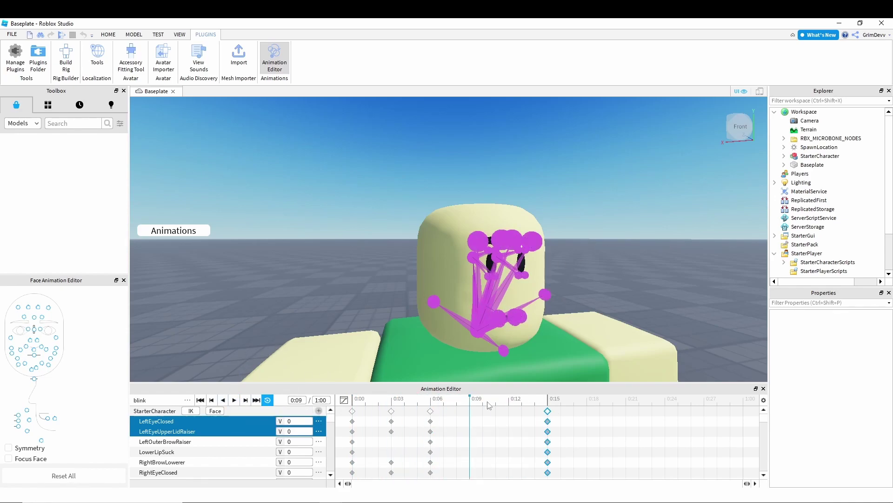
left_click_drag(469, 401, 385, 398)
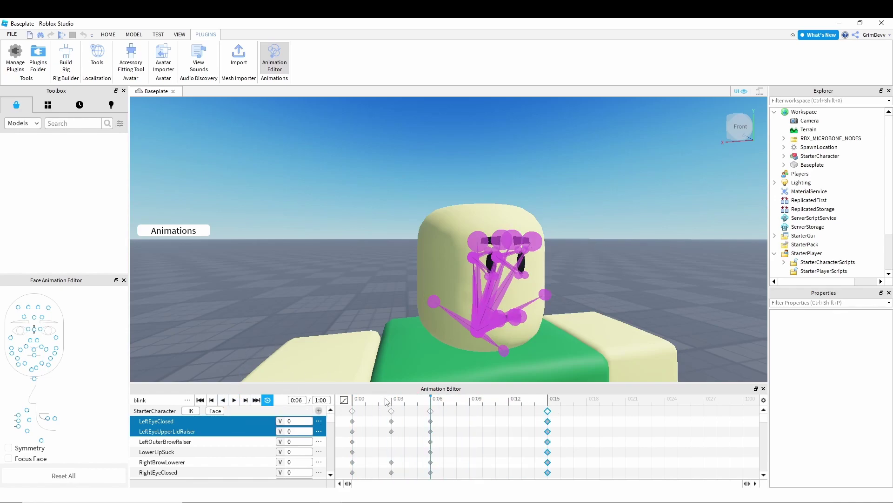
left_click(234, 401)
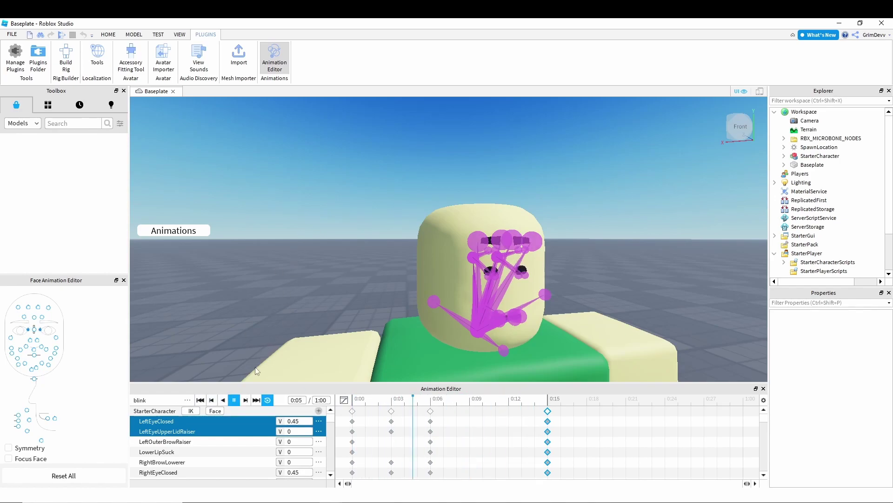
left_click(235, 400)
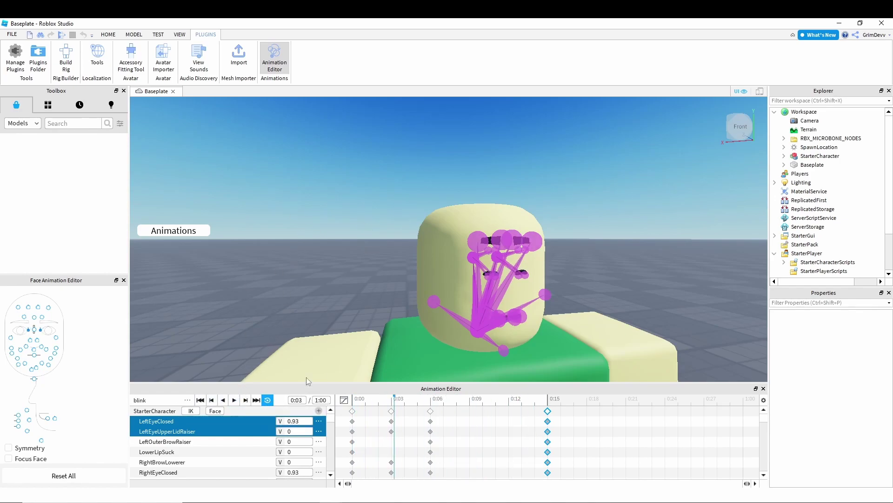
Publish the blink animation to Roblox with Me as the creator, and copy its asset ID
left_click(188, 401)
left_click(182, 399)
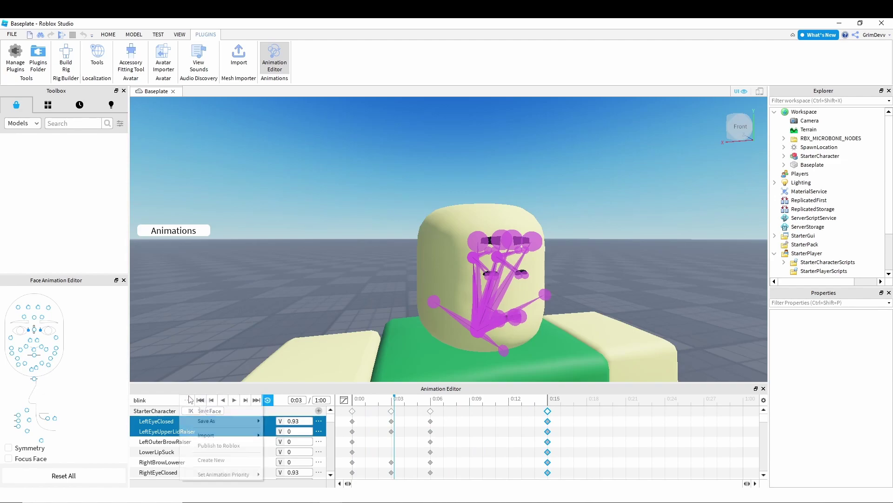
left_click(178, 398)
left_click(175, 396)
left_click(181, 399)
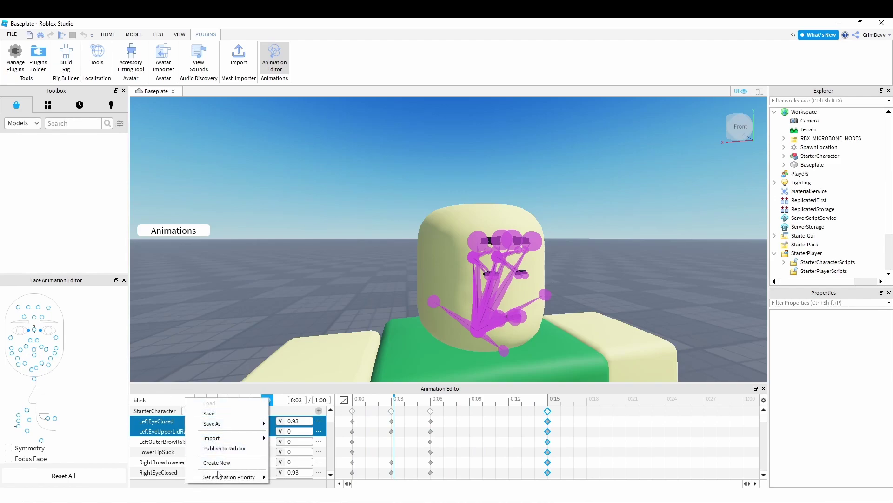
left_click(211, 448)
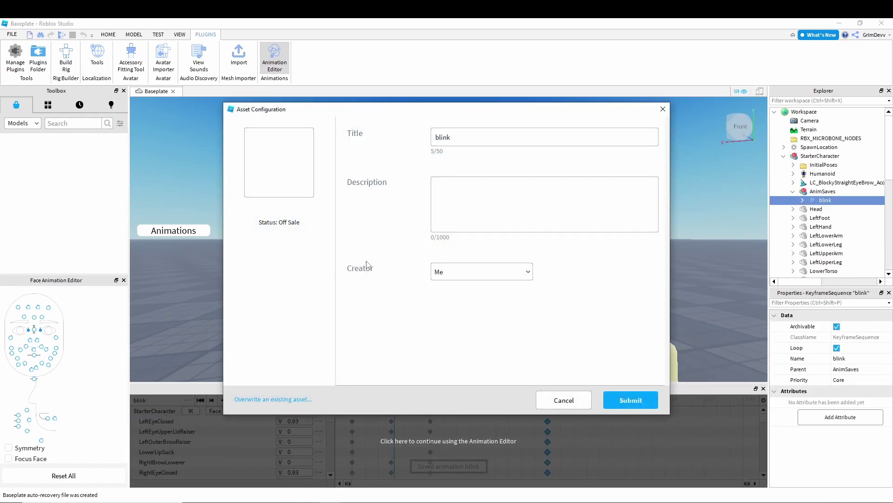
left_click(438, 274)
scroll(462, 304, "down", 3)
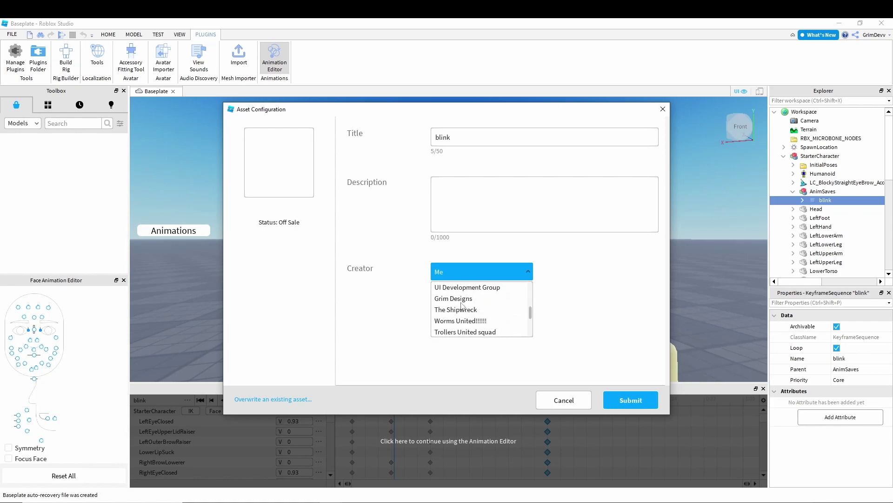
scroll(460, 302, "up", 3)
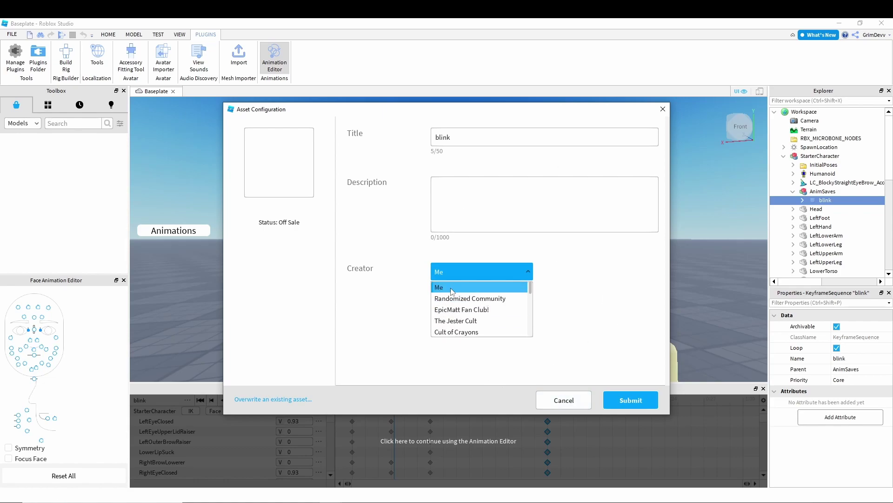
scroll(465, 303, "down", 3)
scroll(474, 311, "up", 2)
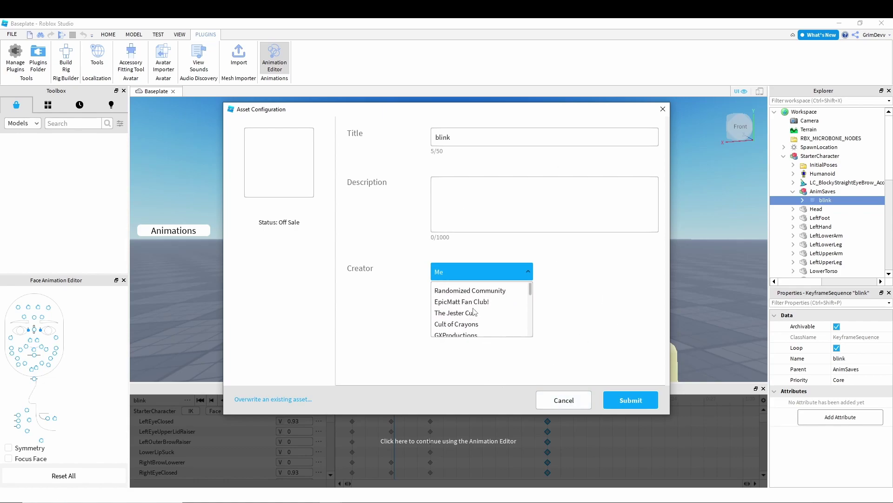
scroll(475, 312, "up", 1)
left_click(493, 283)
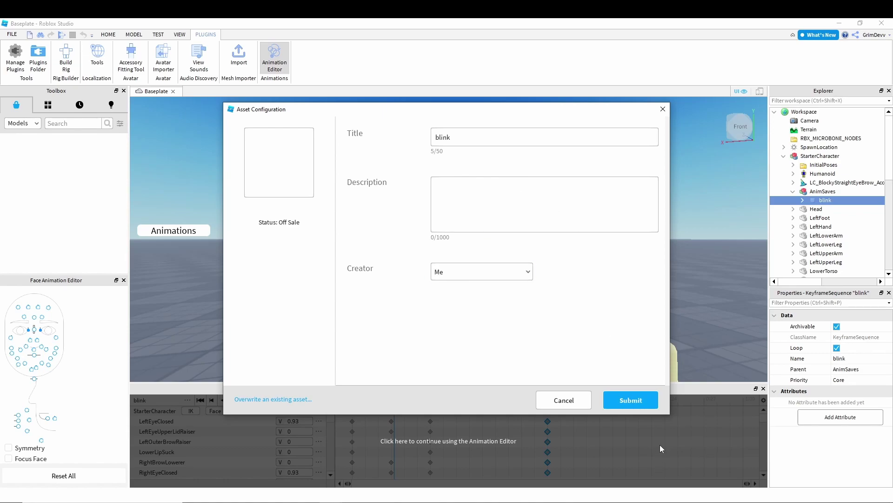
left_click(628, 400)
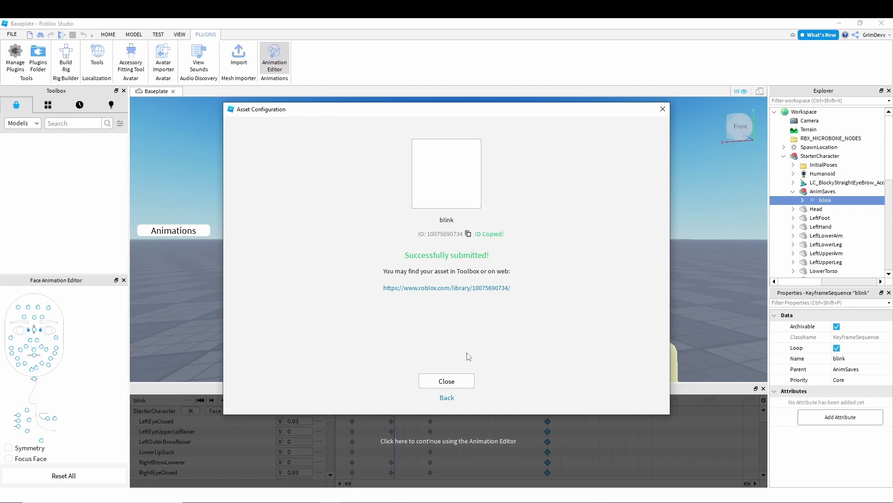
left_click(455, 383)
Paste the copied asset ID as the AnimationId of the Animation object inside StarterGui's Main > Animations > Anim button
left_click(791, 165)
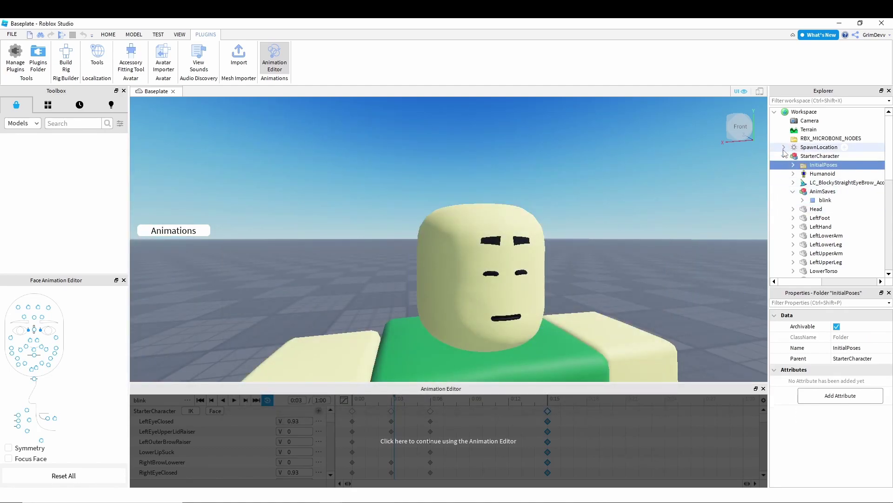
left_click(784, 156)
scroll(786, 159, "down", 3)
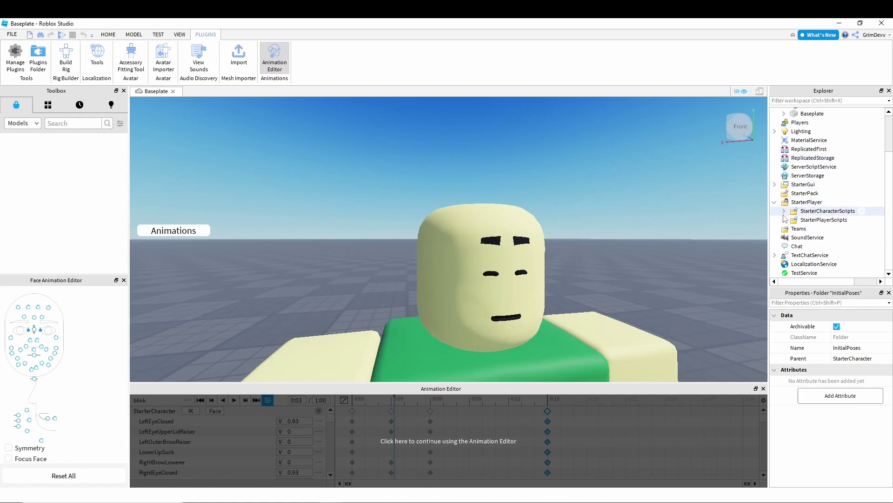
scroll(785, 218, "up", 1)
left_click(775, 219)
left_click(774, 202)
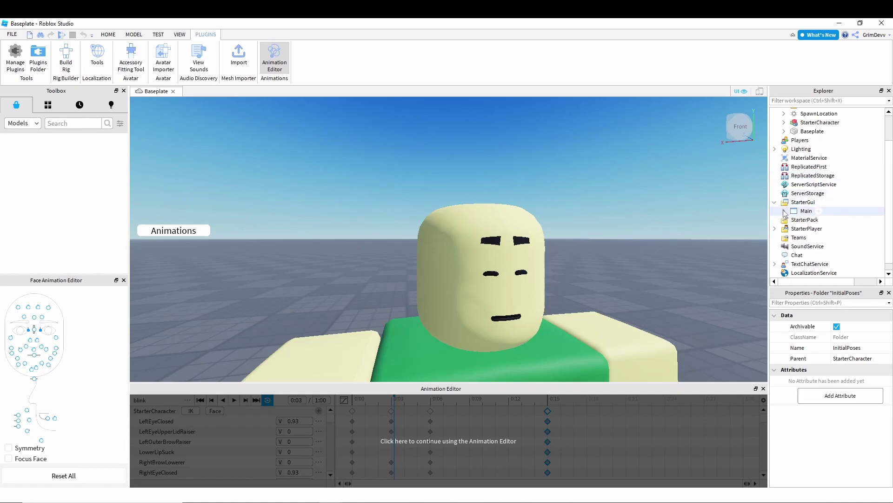
left_click(785, 210)
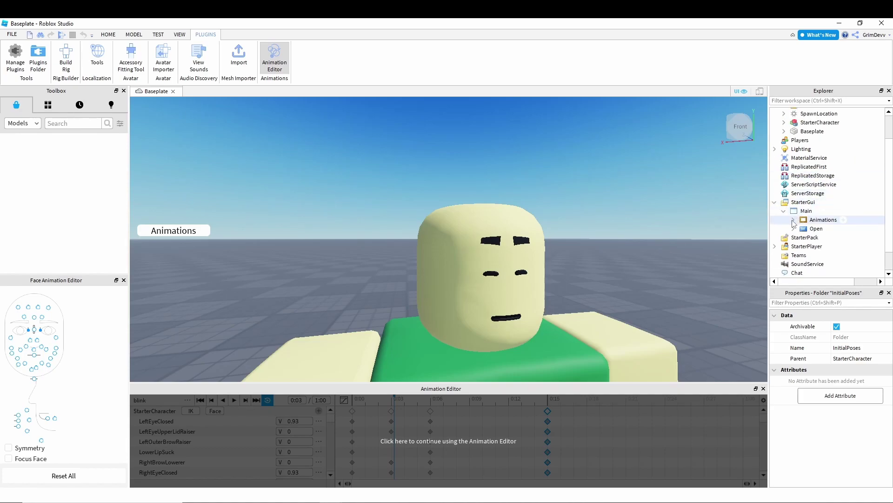
left_click(793, 219)
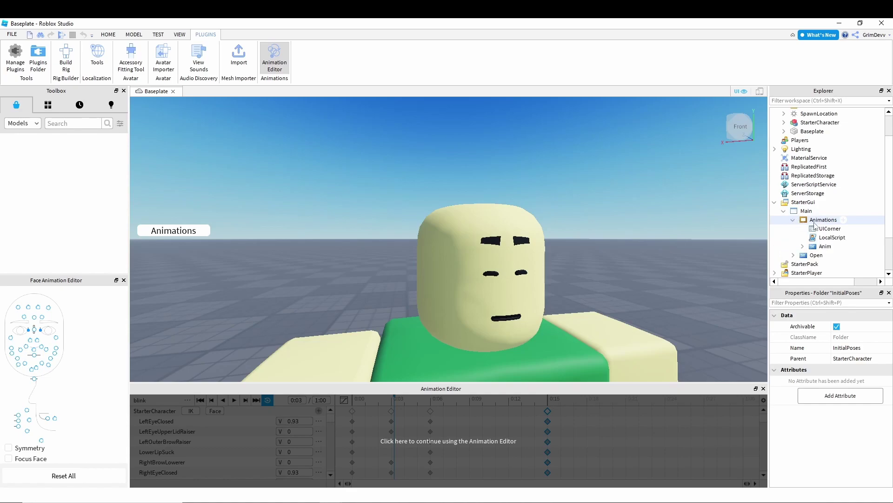
left_click(821, 247)
scroll(814, 216, "down", 2)
left_click(802, 196)
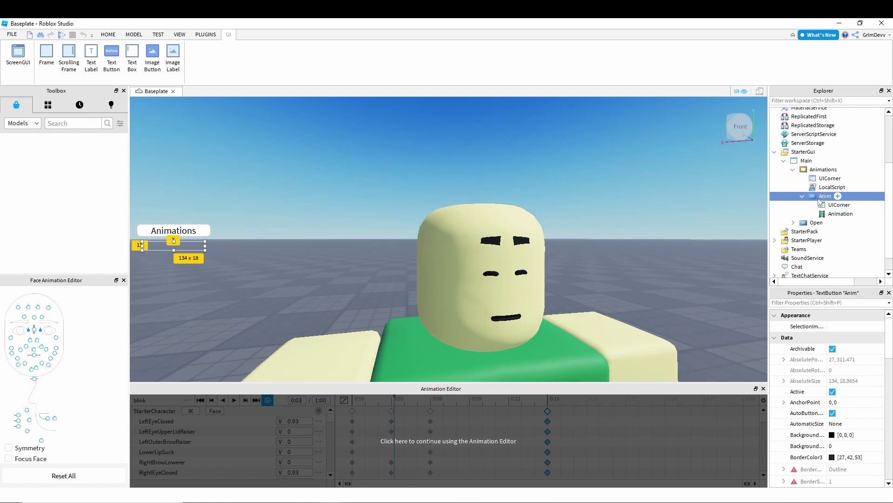
left_click(840, 214)
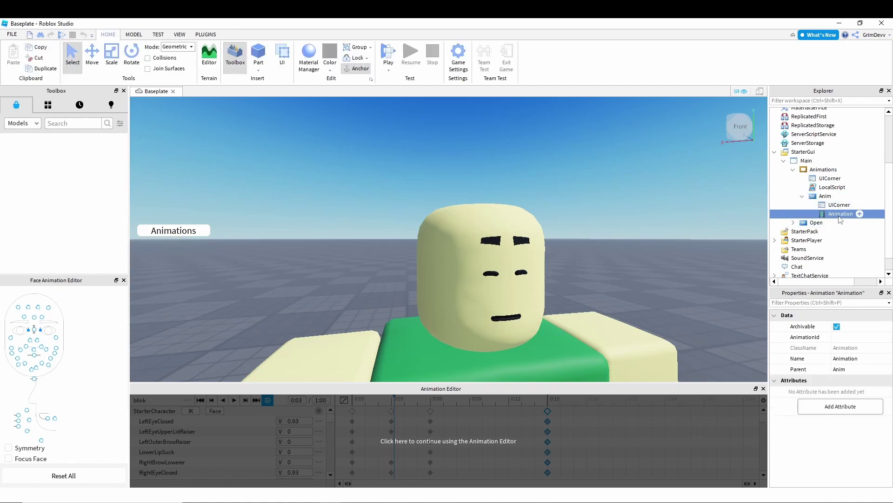
left_click(855, 338)
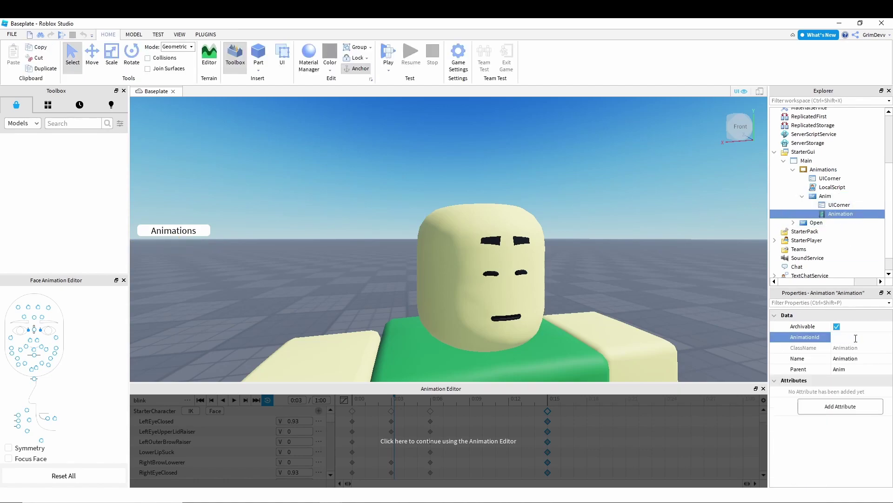
key("ctrl+v")
key("Return")
Close the Animation Editor and move the StarterCharacter model from Workspace into StarterPlayer
left_click(602, 311)
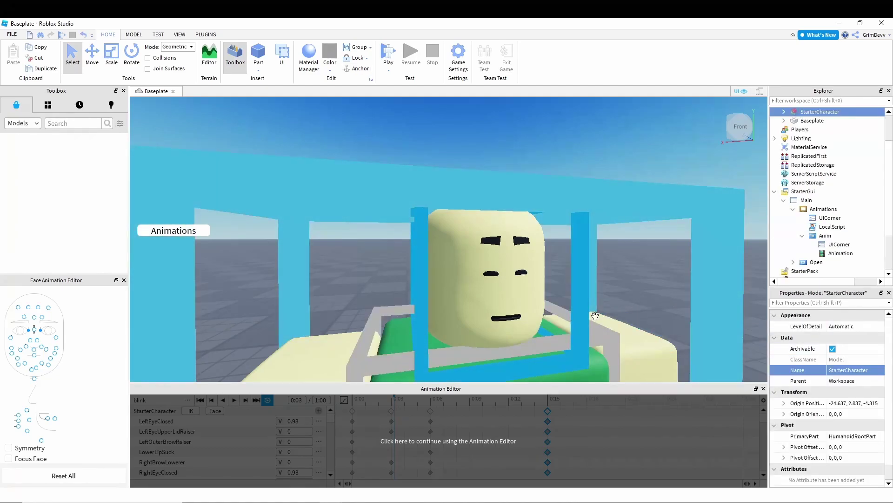
left_click(763, 388)
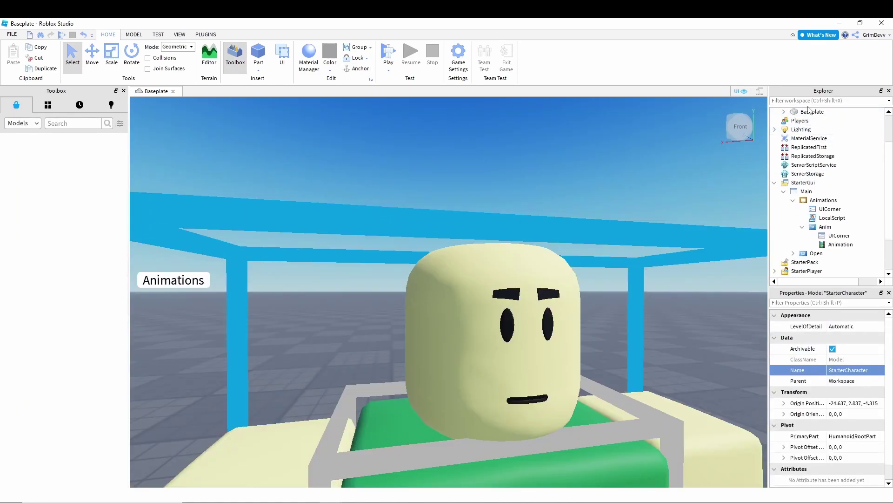
scroll(804, 144, "up", 2)
left_click_drag(804, 148, 825, 218)
left_click(515, 189)
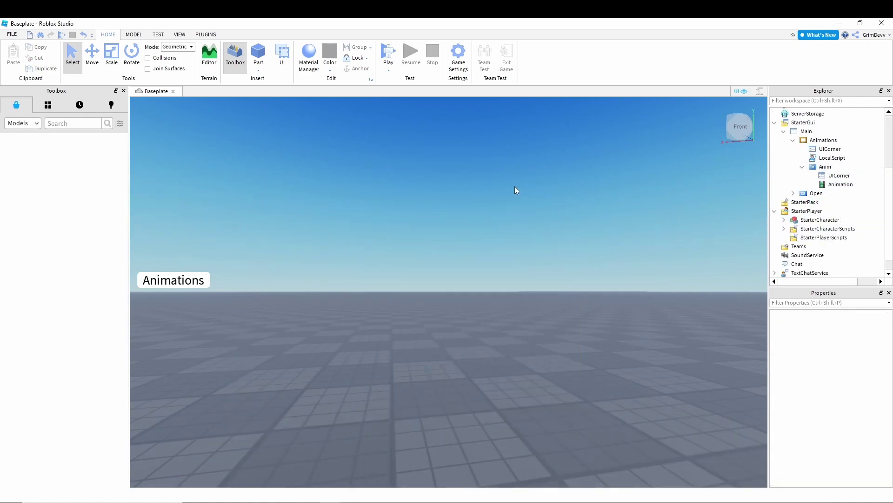
Playtest the game, run Anim1 from the in-game Animations menu, inspect the character's face up close, and stop the test
left_click(388, 55)
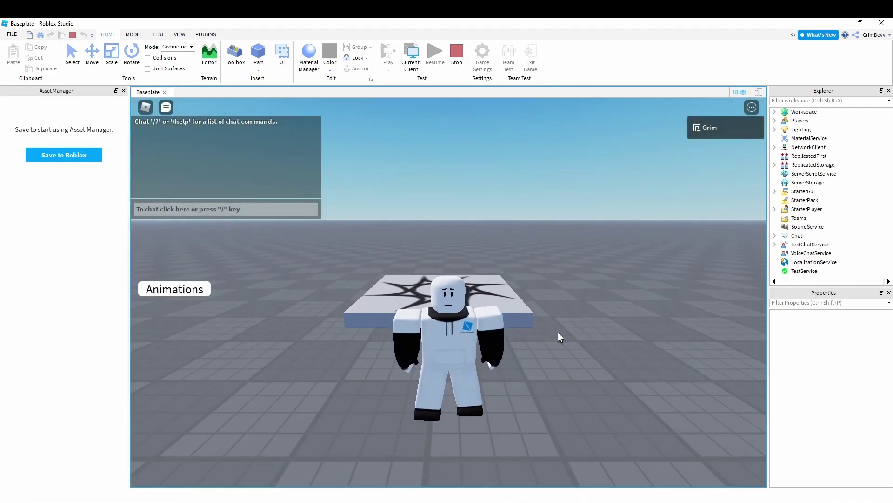
left_click(174, 291)
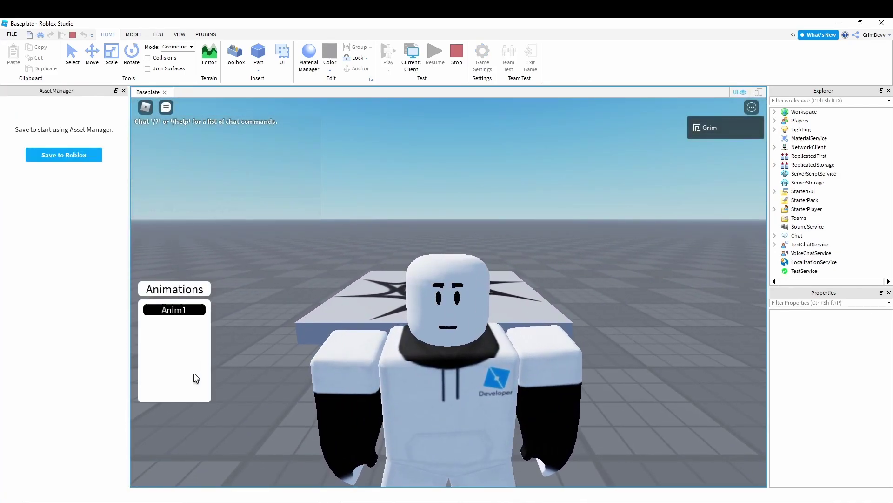
left_click(176, 310)
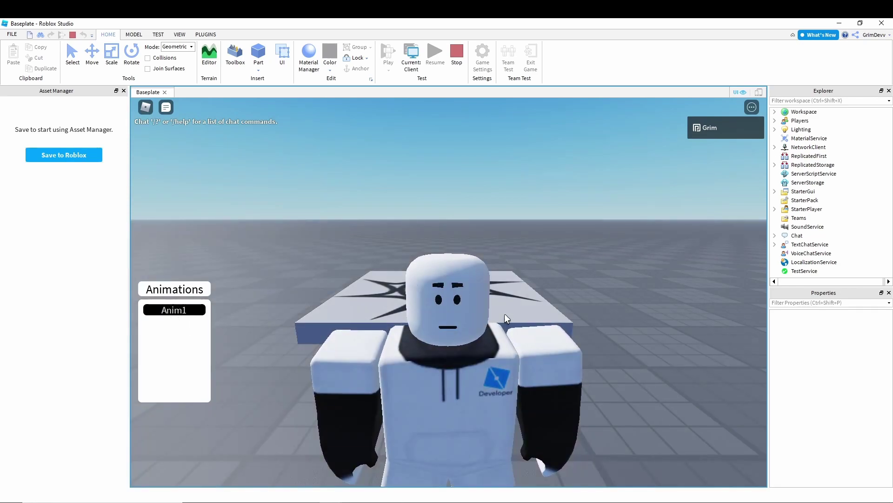
scroll(505, 318, "up", 5)
scroll(506, 316, "down", 5)
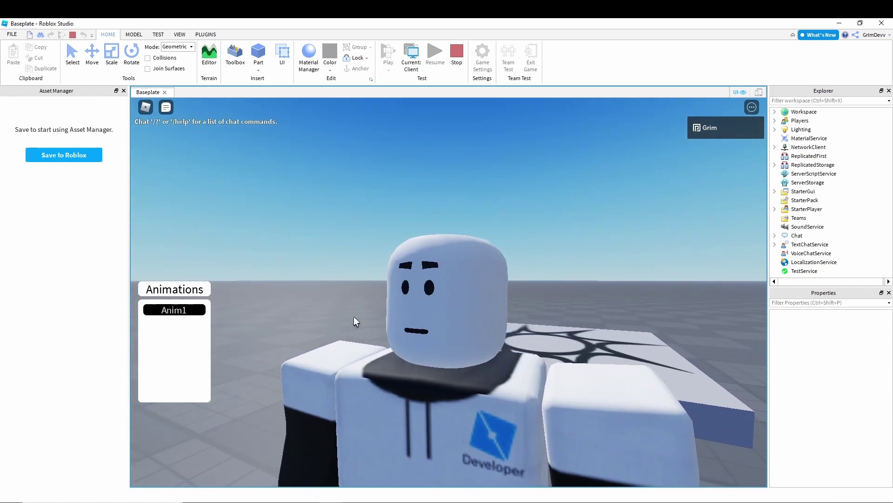
left_click(183, 313)
left_click(460, 58)
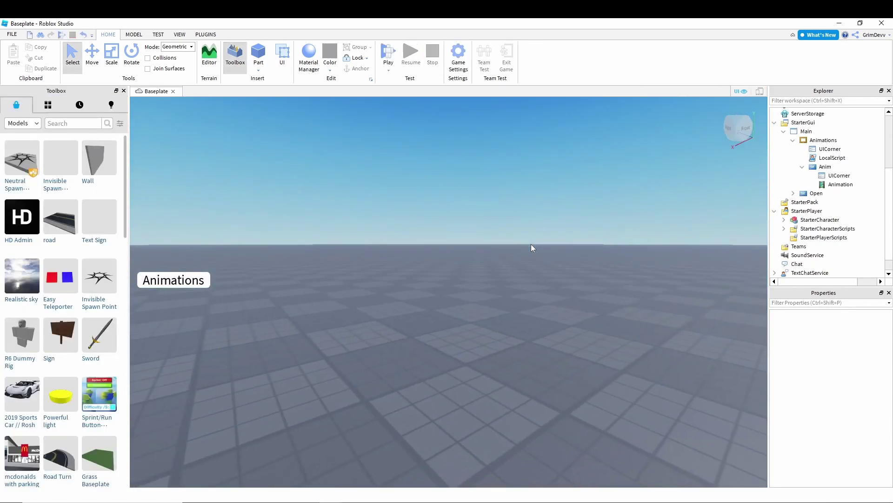
Turn on Visible for the Animations frame in the Main ScreenGui
left_click(802, 167)
left_click(820, 140)
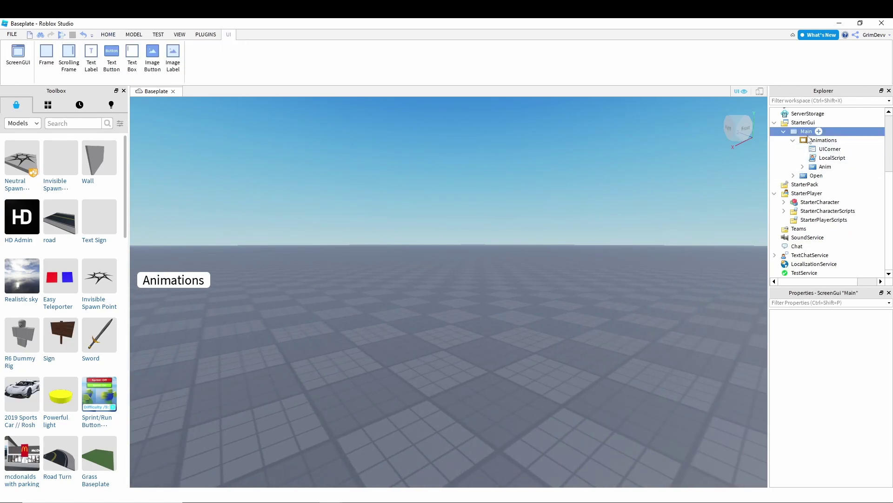
scroll(840, 405, "down", 6)
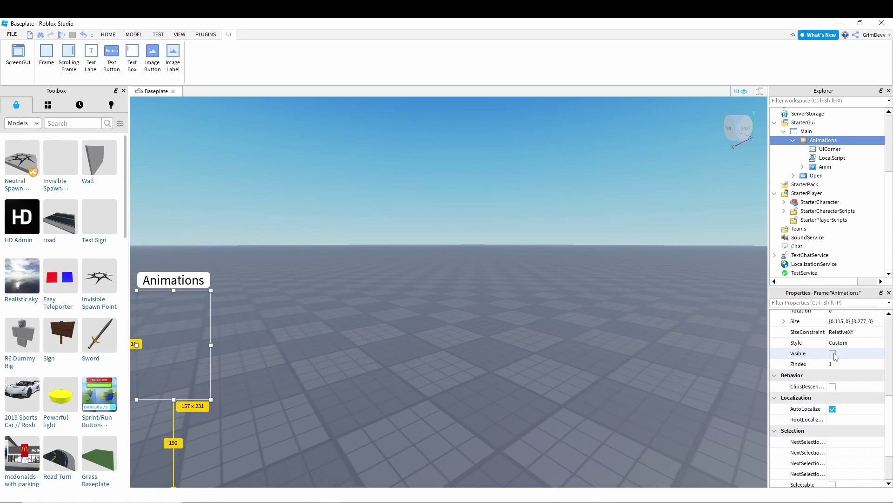
left_click(833, 354)
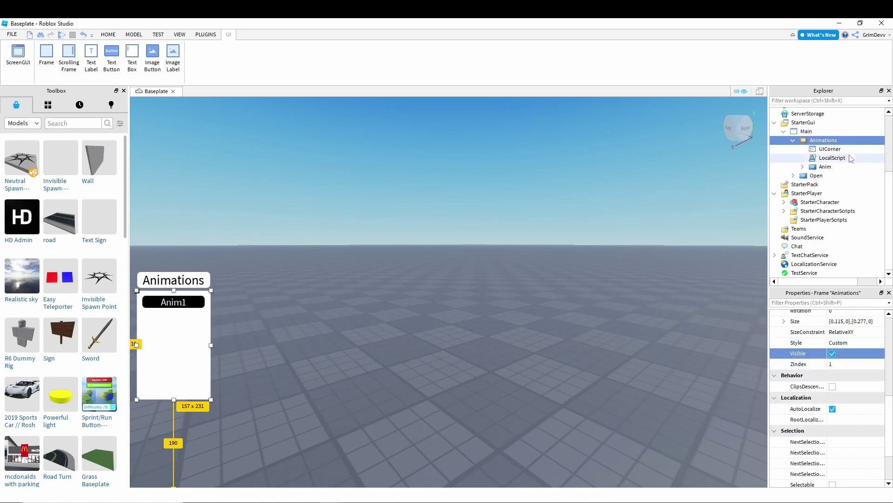
Set the Anim button's text to Blink
left_click(825, 167)
scroll(869, 375, "down", 2)
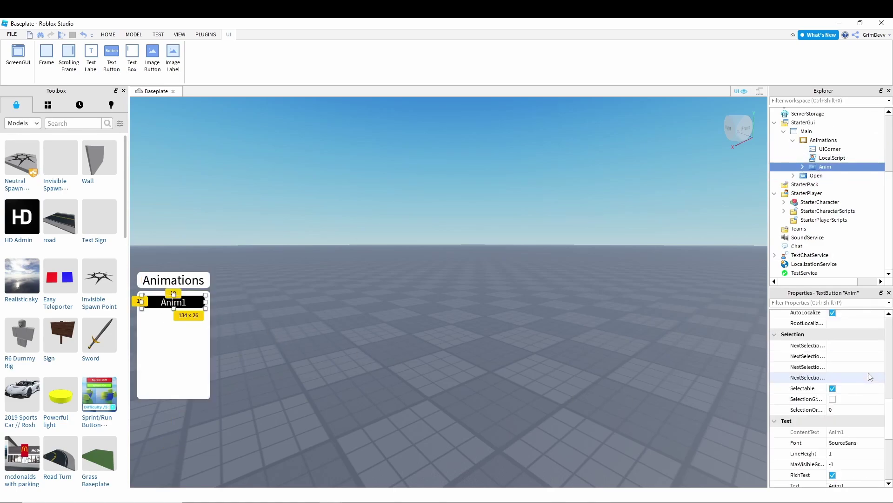
scroll(865, 387, "down", 1)
left_click(850, 423)
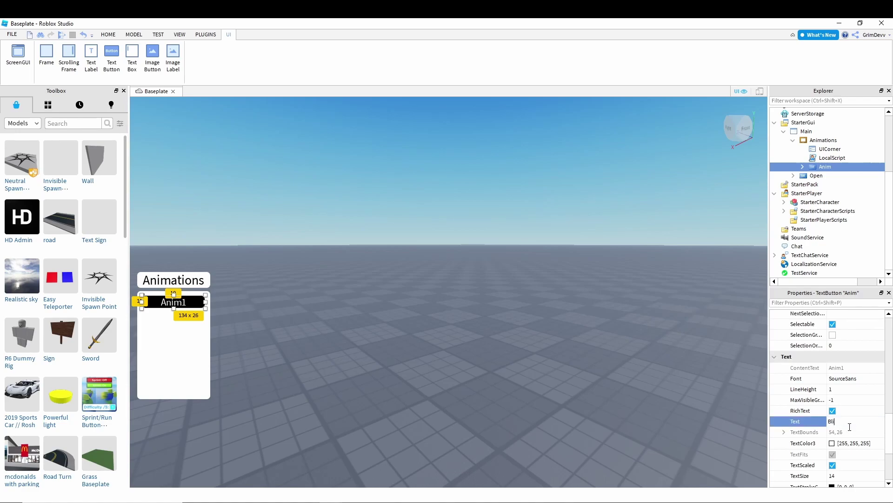
type("Blink")
key("Return")
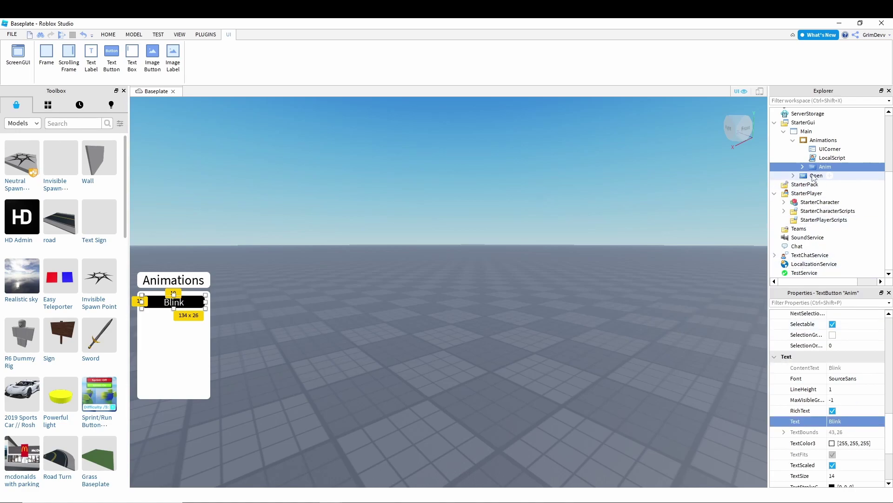
Duplicate the Blink button, place the copy directly below the original, and set its text to Normal
right_click(825, 166)
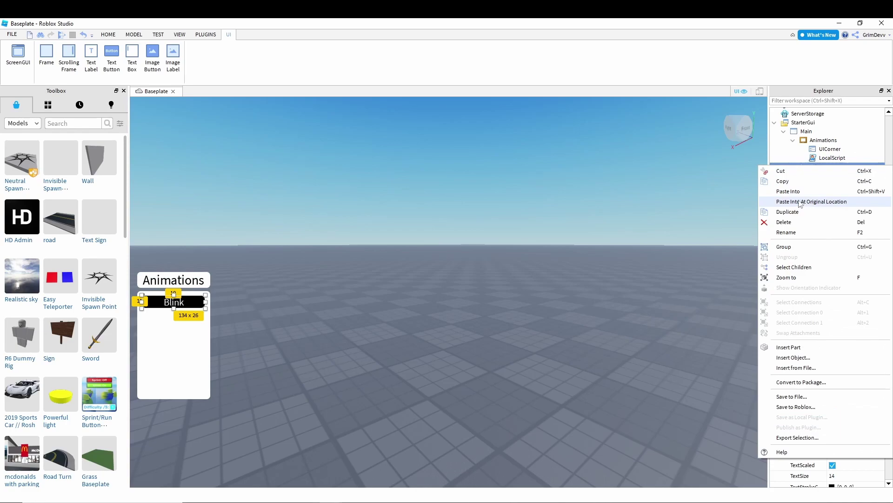
left_click(799, 205)
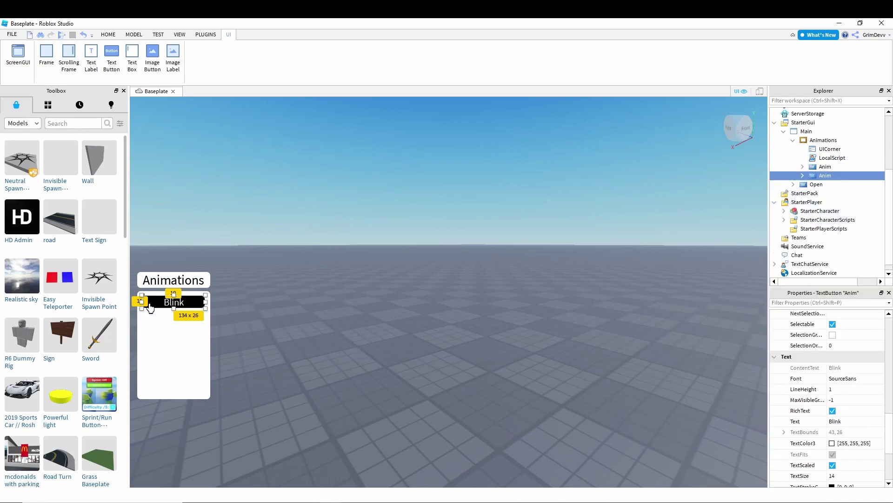
left_click_drag(150, 307, 151, 324)
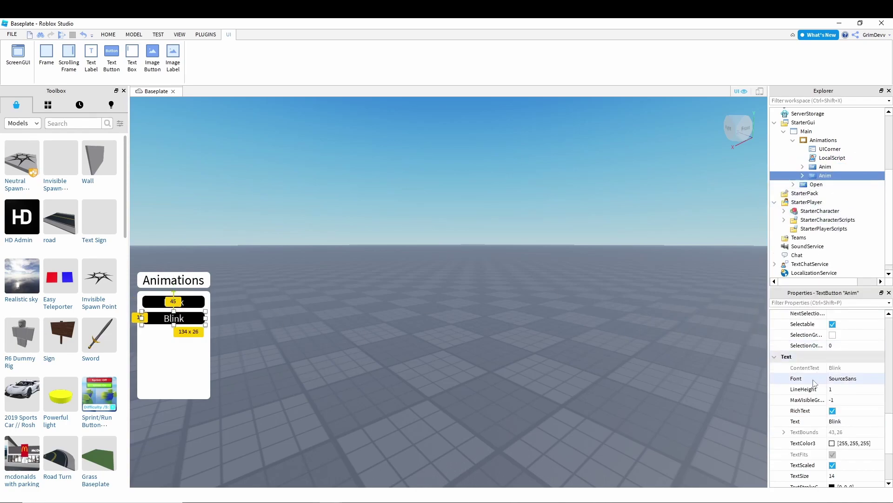
left_click(867, 421)
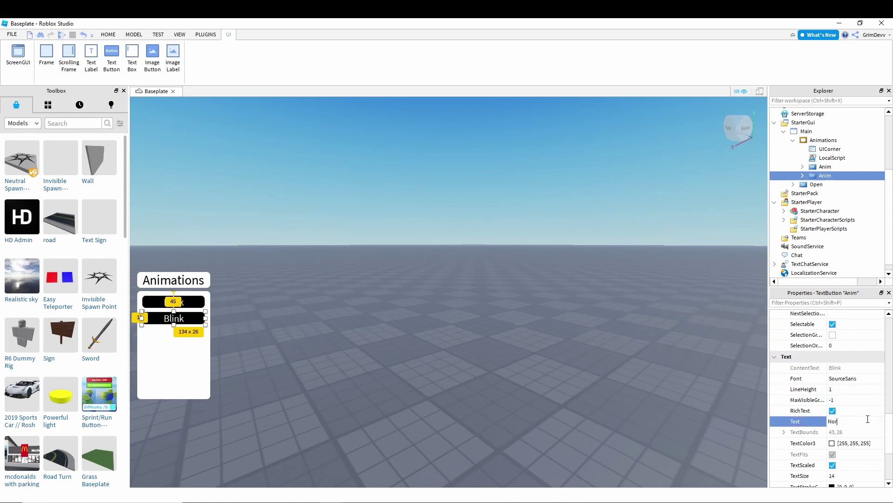
key("Return")
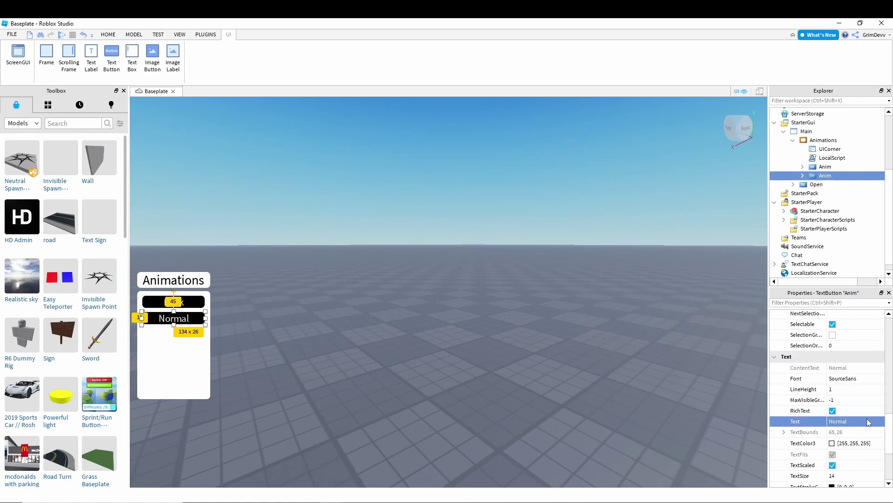
Set the AnimationId of the Animation inside the Normal button to 0
left_click(802, 176)
left_click(838, 193)
left_click(851, 336)
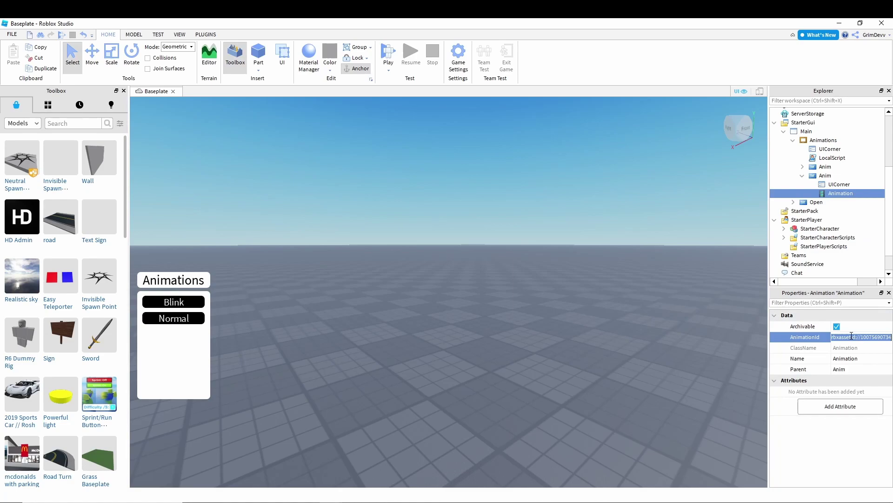
type("0")
key("Return")
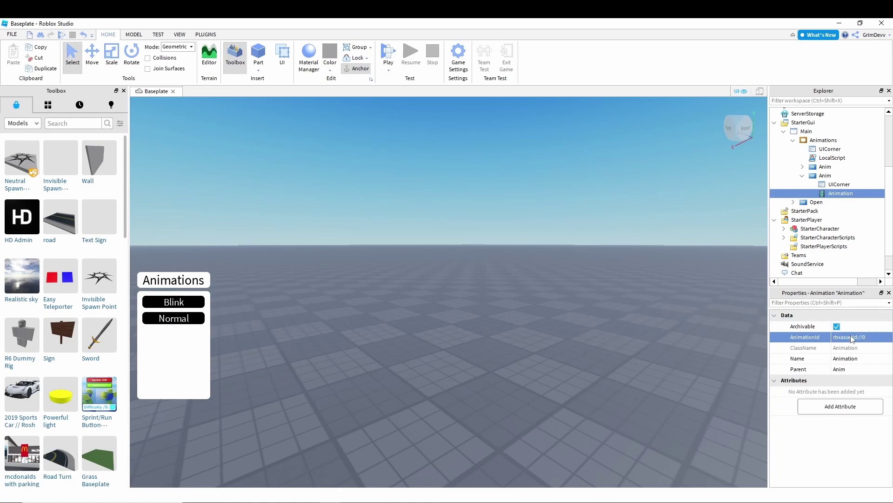
left_click(802, 176)
Duplicate the Normal button and place the copy directly below it in the Animations frame
left_click(825, 176)
right_click(825, 176)
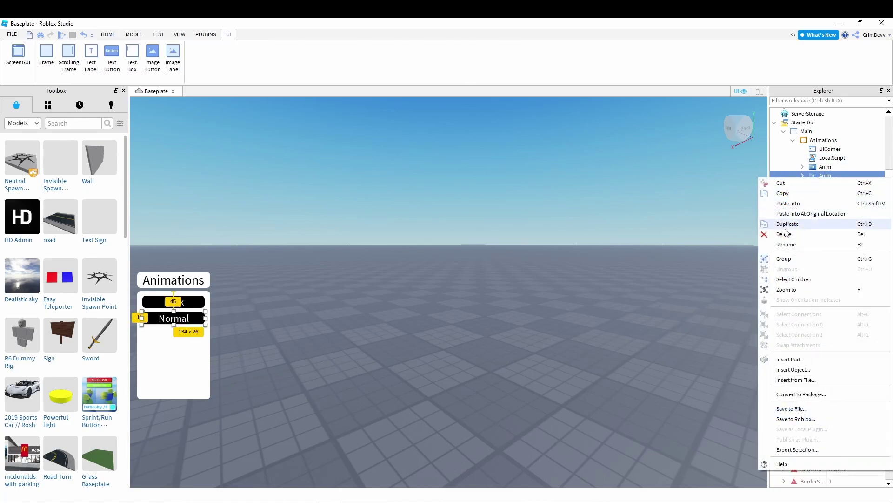
left_click(787, 223)
mouse_move(189, 319)
left_mouse_down()
mouse_move(189, 345)
mouse_move(189, 336)
left_mouse_up()
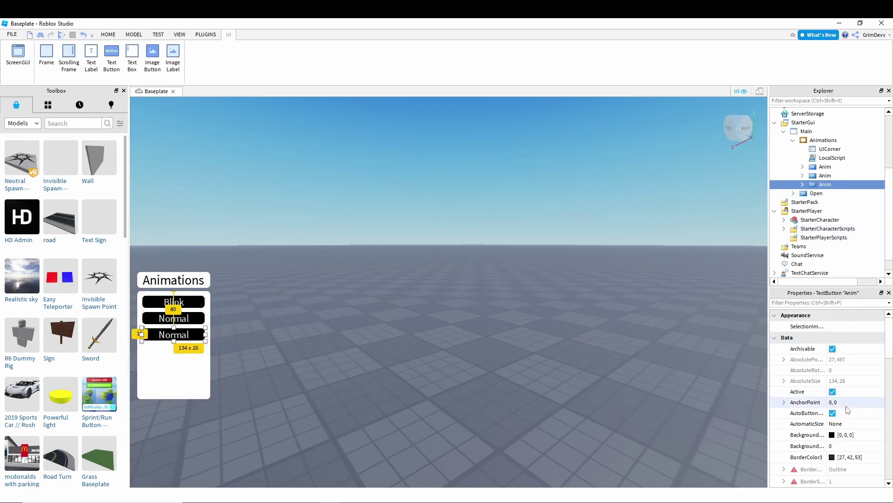
Set the text of the third, bottommost Anim button to Wink
scroll(854, 406, "down", 5)
scroll(854, 406, "down", 3)
left_click(856, 421)
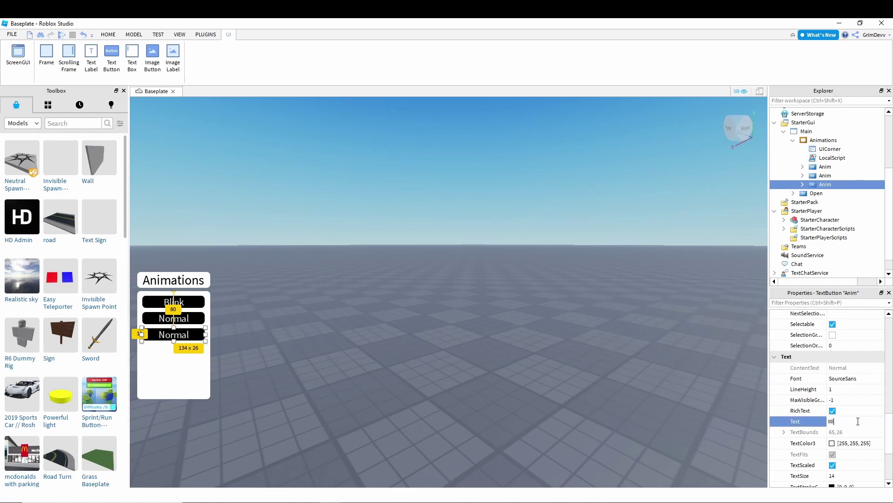
type("Wink")
key("Return")
Move StarterCharacter out of StarterPlayer and into the Workspace
left_click(475, 321)
right_click_drag(470, 320, 479, 324)
left_click_drag(805, 220, 802, 112)
right_click_drag(268, 186, 242, 180)
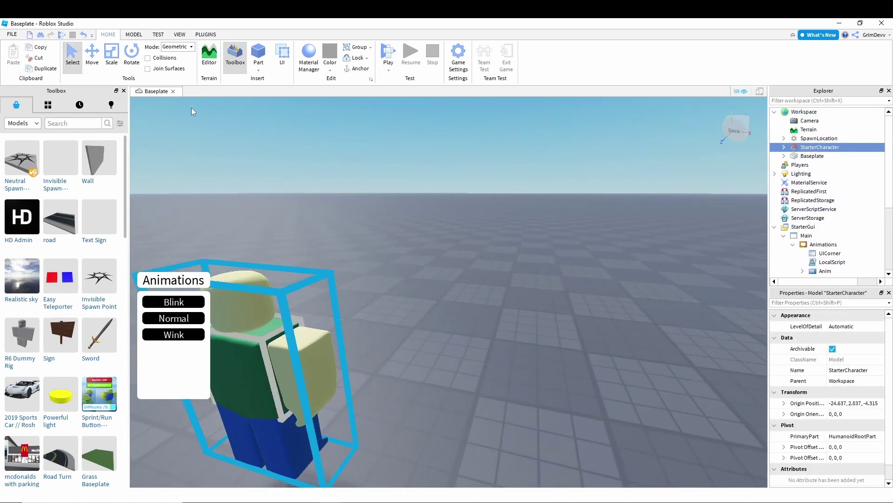
Open StarterCharacter's blink animation in the Animation Editor and delete its keyframes at 0:03 and 0:15
left_click(204, 34)
left_click(274, 58)
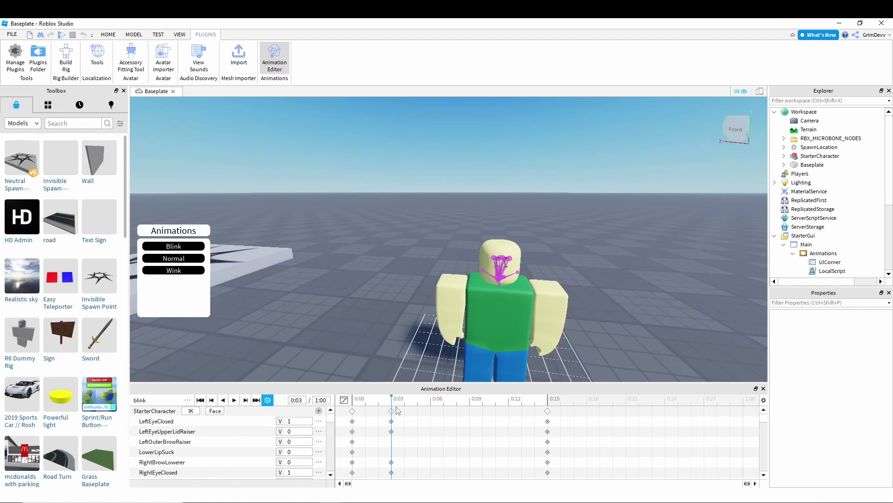
left_click(548, 411)
key("Delete")
scroll(562, 329, "up", 5)
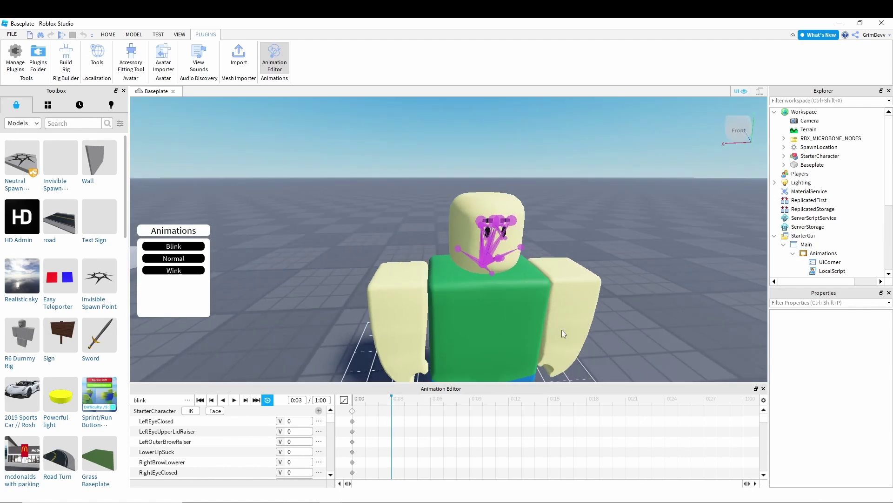
Turn off looping for the blink animation and frame the character's face up close
scroll(562, 329, "up", 5)
scroll(562, 329, "down", 5)
scroll(561, 329, "up", 6)
scroll(311, 379, "down", 7)
right_click_drag(561, 329, 267, 407)
scroll(267, 407, "up", 7)
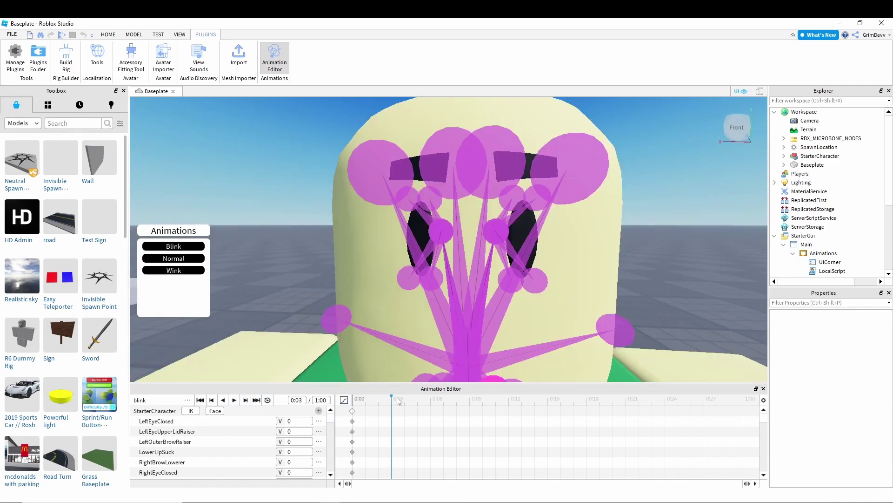
At 0:03, pose the face with LeftEyeClosed at 1 and LeftBrowLowerer at 1 using the Face Animation Editor
left_click(379, 398)
left_click(391, 398)
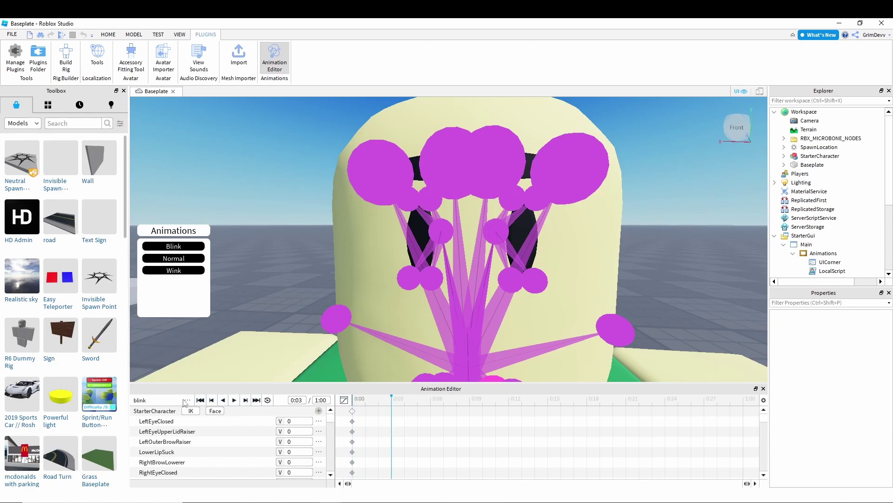
left_click(215, 414)
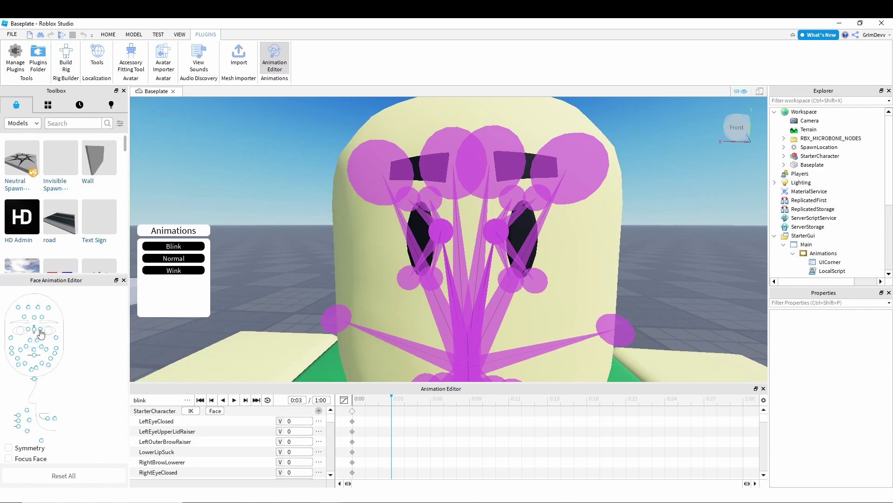
left_click_drag(41, 333, 53, 393)
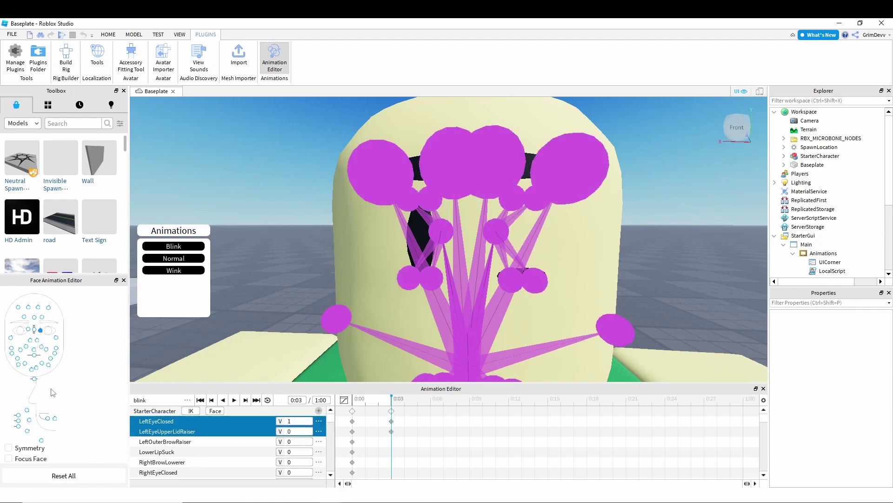
left_click(42, 320)
left_click_drag(43, 319, 52, 329)
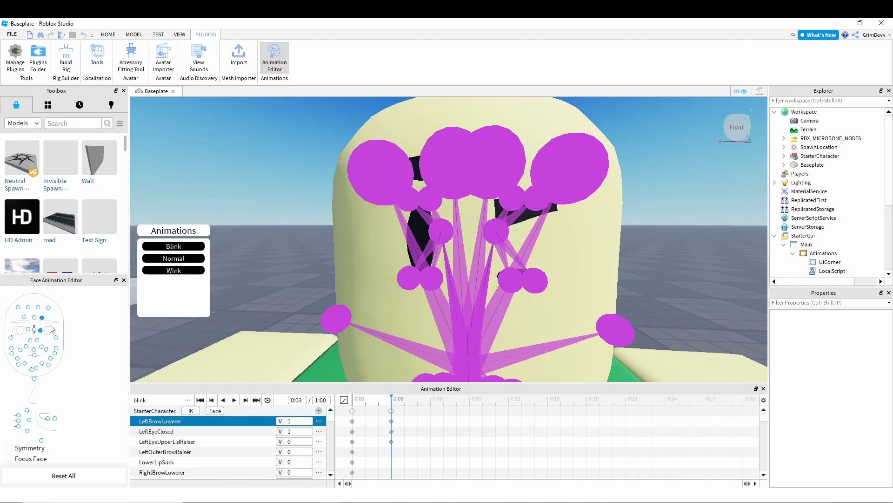
Turn on Symmetry and raise both lip corners into a smile at 0:03, with LeftLipCornerPuller at 0.5
scroll(233, 308, "down", 5)
left_click(56, 348)
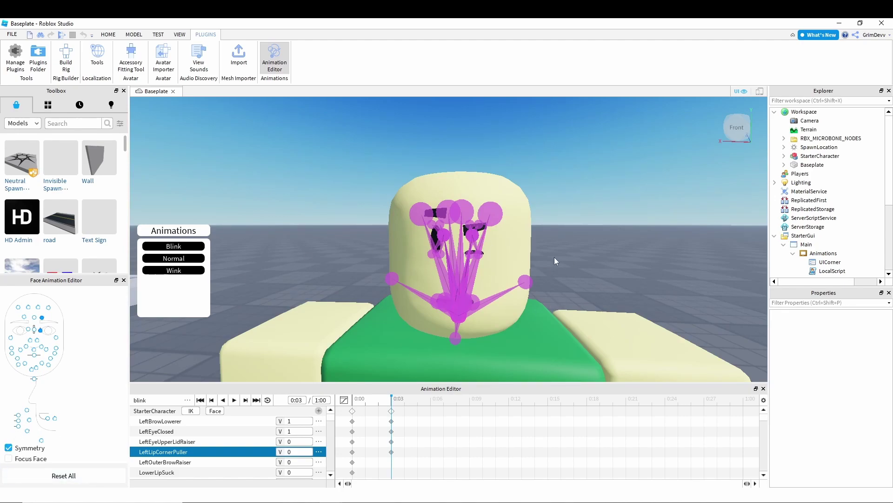
right_click_drag(552, 233, 551, 233)
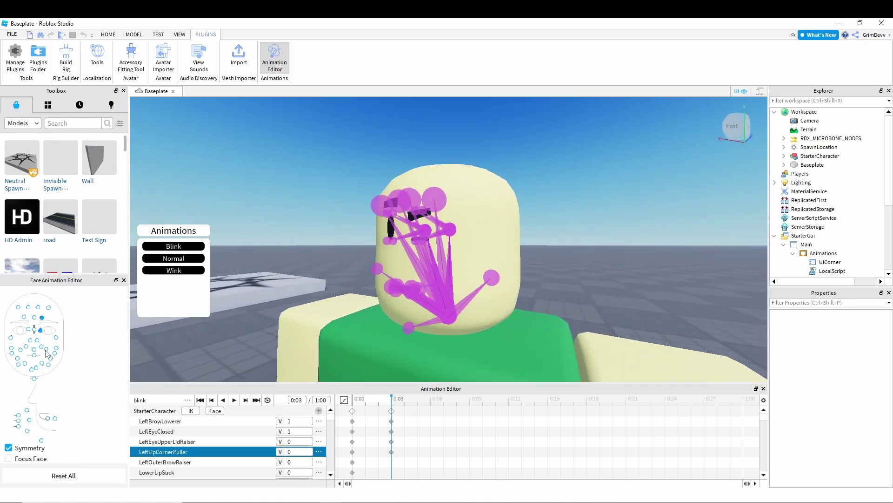
left_click_drag(45, 350, 48, 351)
right_click_drag(373, 320, 368, 331)
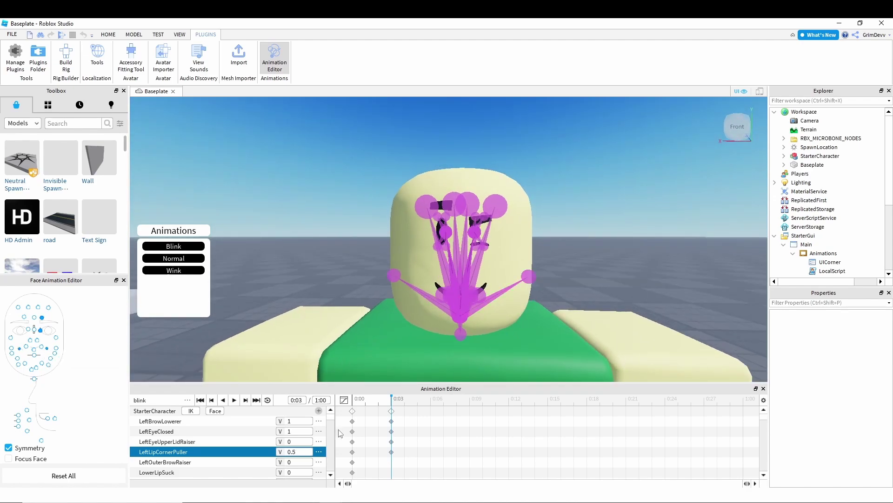
Publish the edited wink animation to Roblox, titled blink, and copy its asset ID
left_click(188, 400)
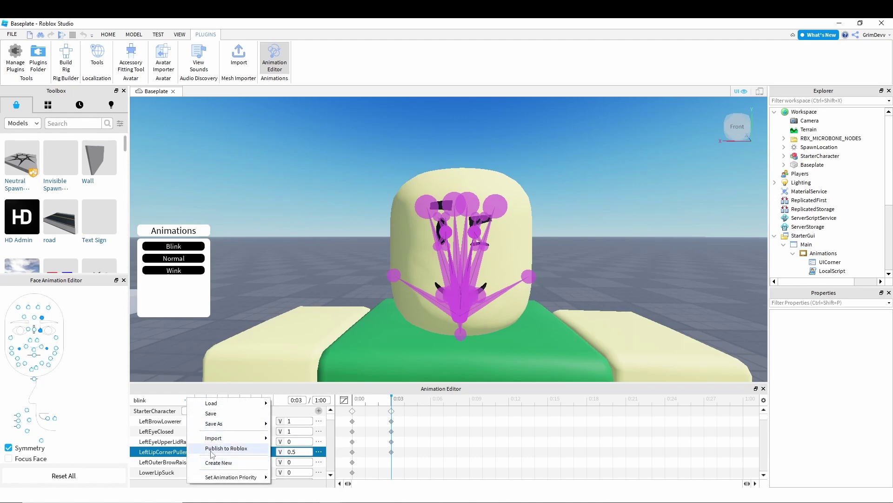
left_click(223, 448)
left_click(624, 400)
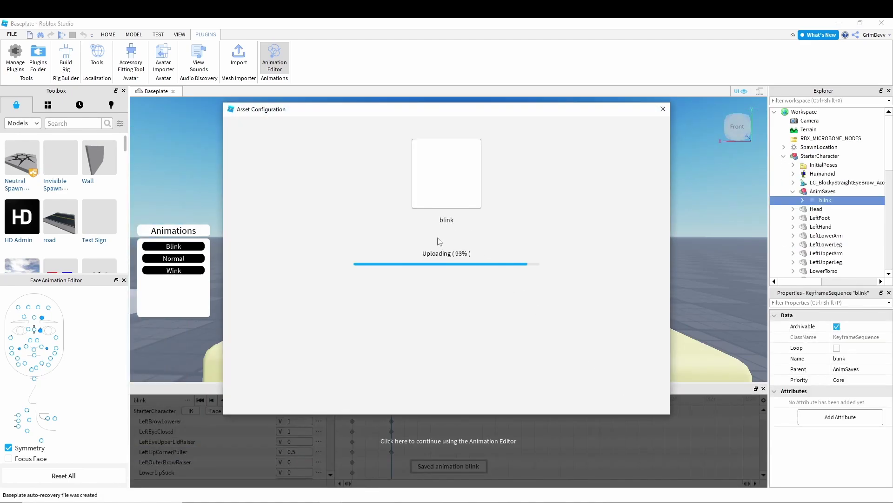
left_click(439, 377)
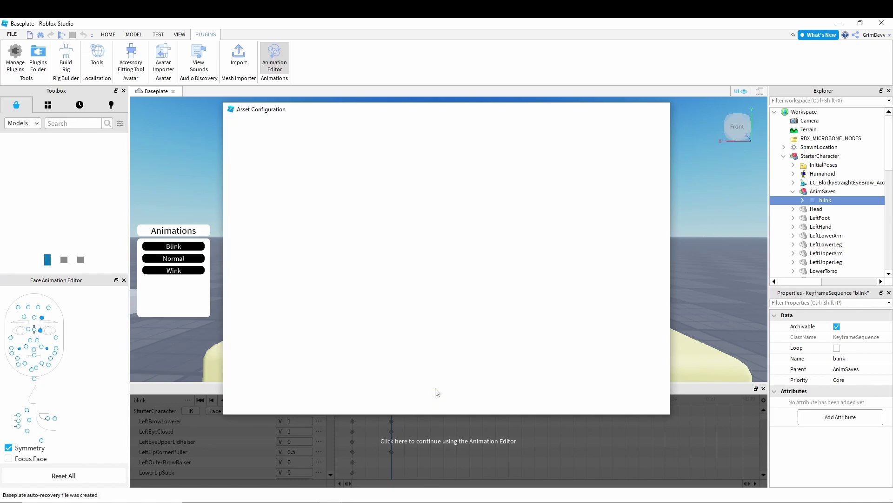
left_click(696, 229)
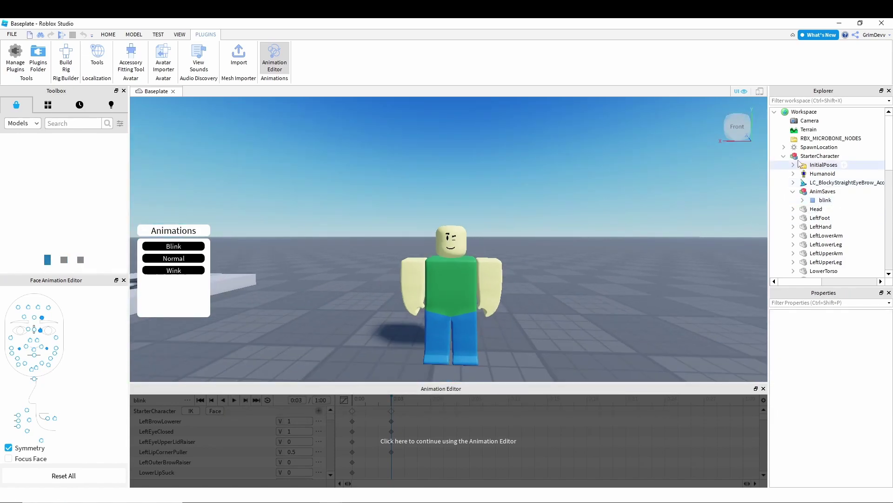
Collapse StarterCharacter and move it from the Workspace back into StarterPlayer
left_click(784, 156)
left_click(797, 165)
left_click_drag(797, 157, 815, 212)
Set the AnimationId of the Animation inside the Wink button to the newly published asset ID
scroll(829, 209, "down", 5)
scroll(814, 212, "up", 2)
left_click(810, 217)
left_click(802, 216)
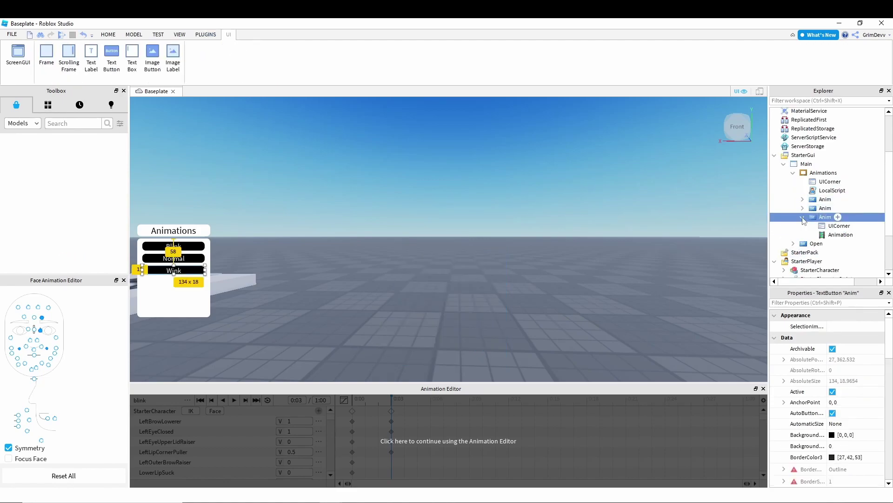
left_click(840, 235)
left_click(850, 336)
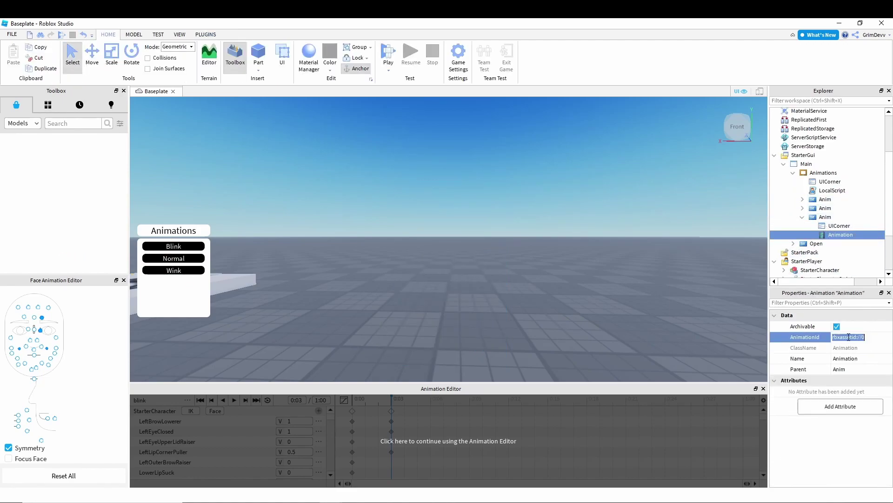
key("Escape")
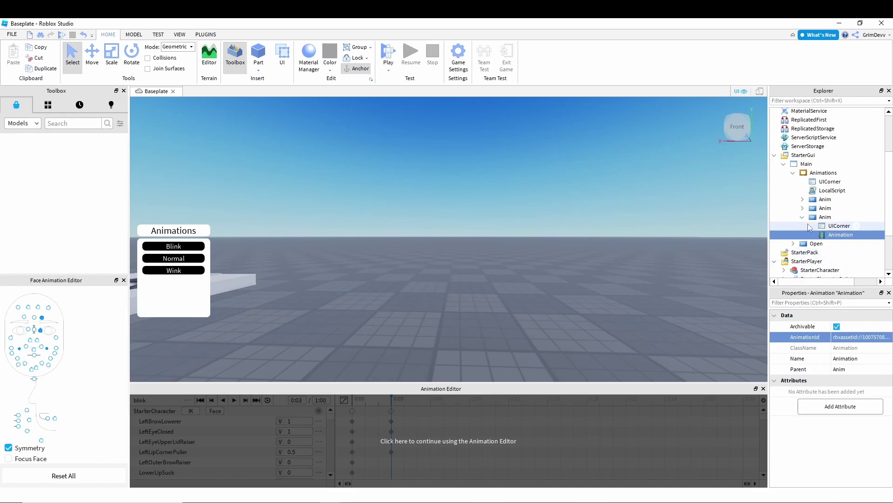
left_click(803, 217)
Turn off Visible for the Animations frame and close the Animation Editor
left_click(823, 172)
scroll(847, 361, "down", 3)
scroll(846, 360, "down", 2)
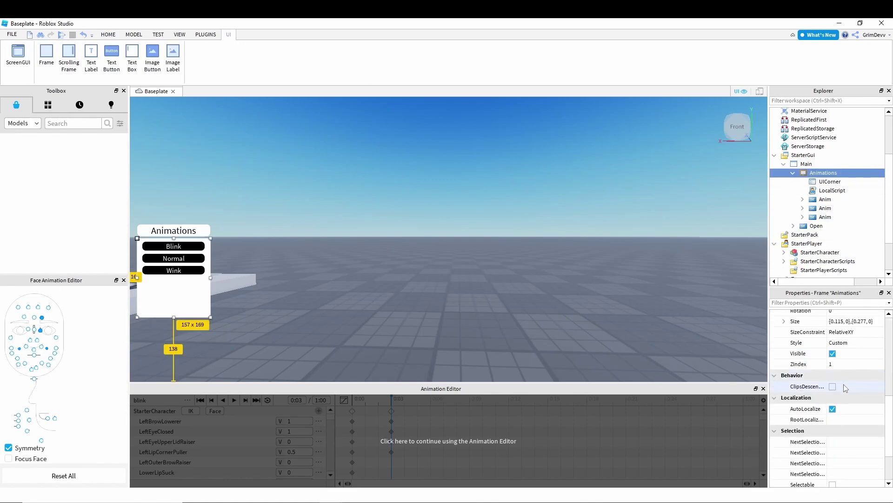
left_click(832, 353)
left_click(763, 388)
left_click(720, 384)
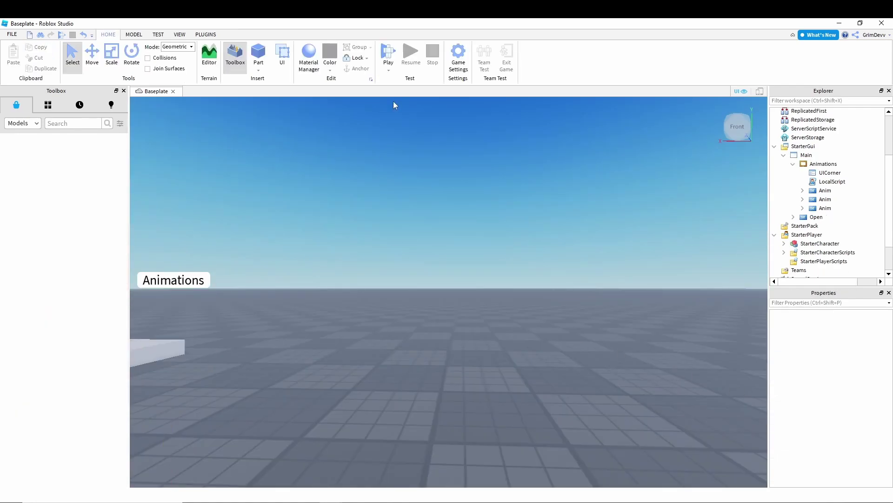
Playtest the game, turn the view to the character's face, and open the in-game Animations menu
left_click(384, 45)
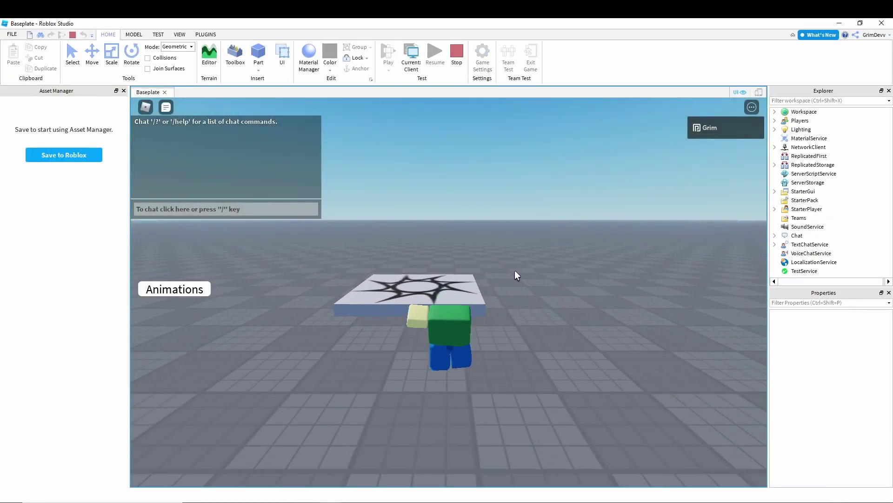
scroll(505, 269, "down", 2)
right_click_drag(504, 270, 497, 260)
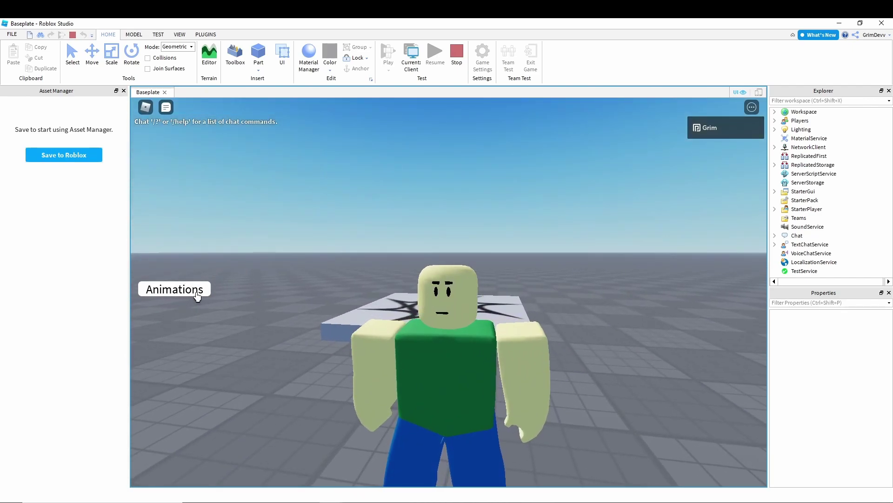
left_click(198, 293)
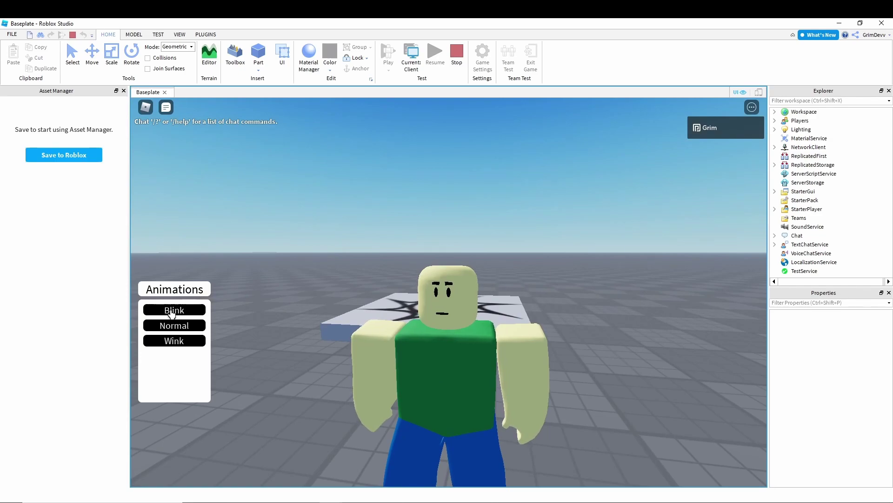
Run the Normal, Wink, and Blink animations from the menu and inspect the character's face
scroll(280, 293, "up", 3)
left_click(164, 325)
key("a")
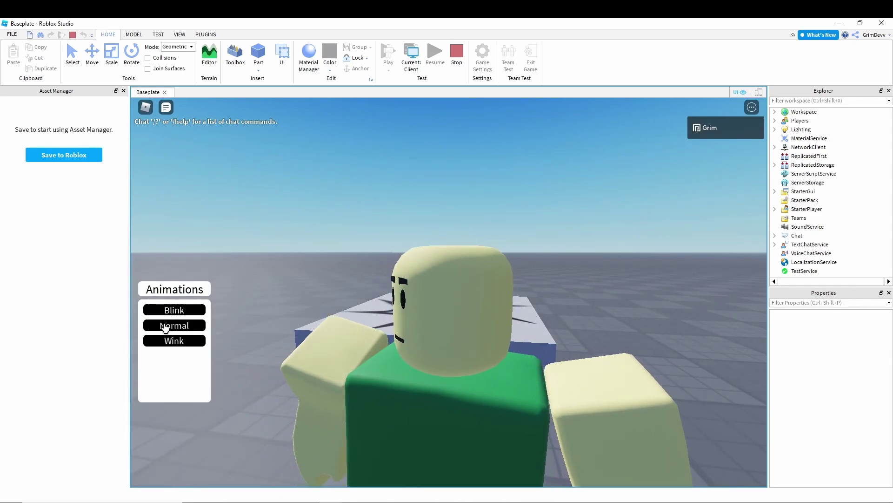
right_click_drag(386, 367, 387, 368)
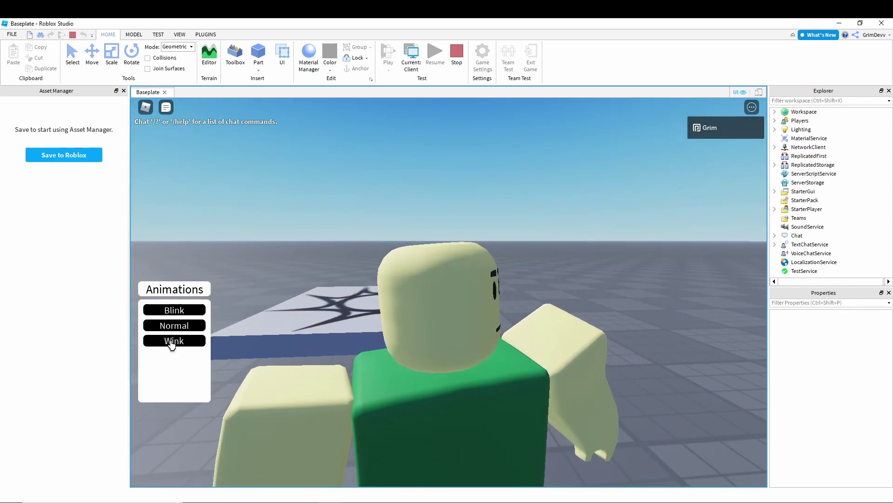
key("s")
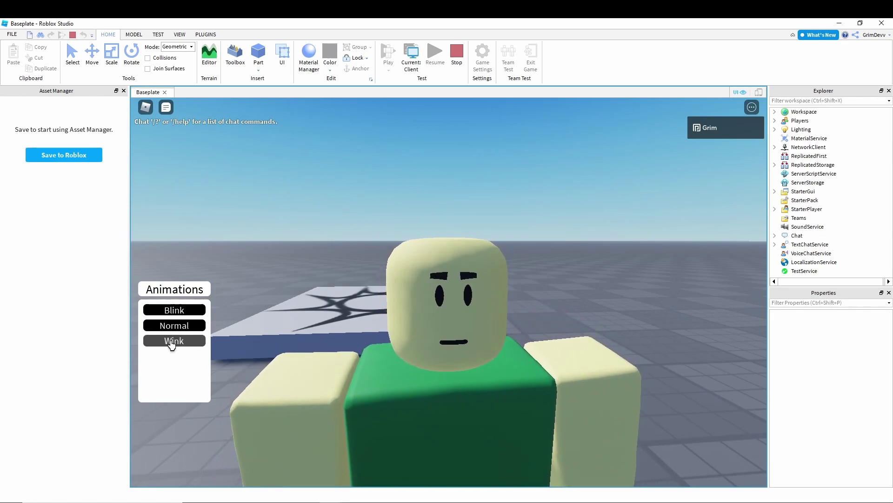
left_click(171, 343)
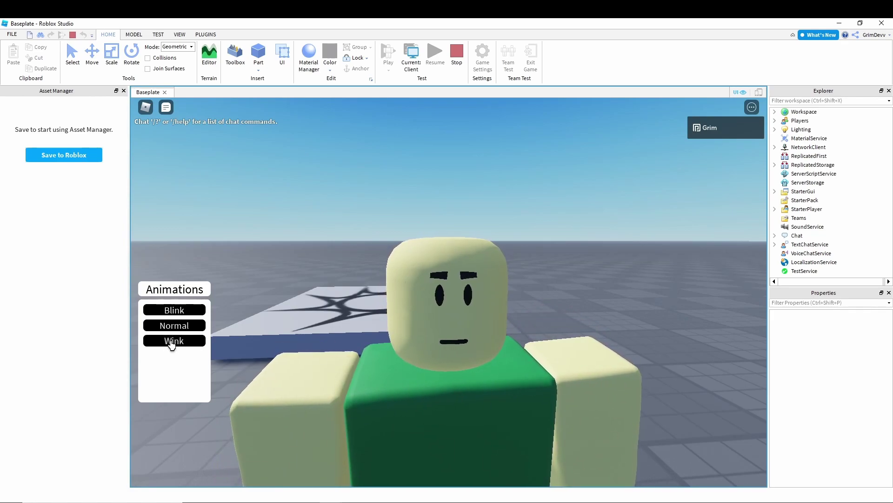
left_click(174, 314)
scroll(261, 324, "down", 3)
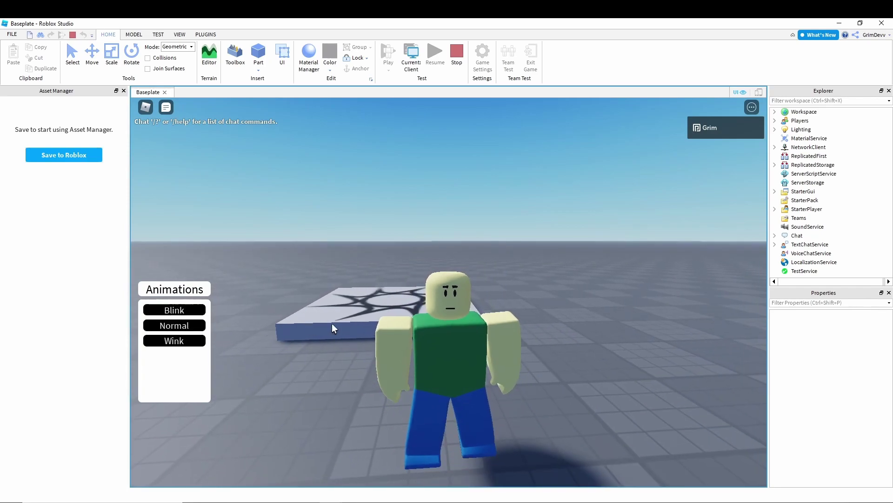
right_click_drag(389, 322, 389, 322)
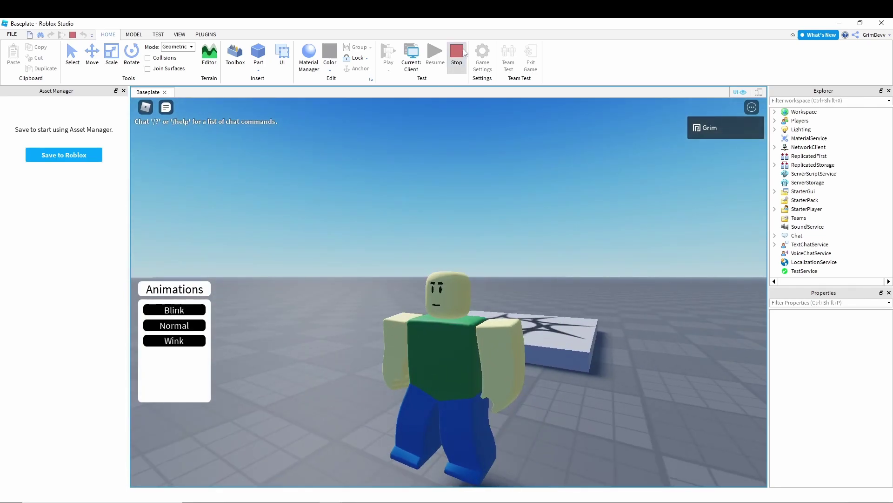
Stop the current playtest and start a new one
left_click(464, 52)
left_click(389, 52)
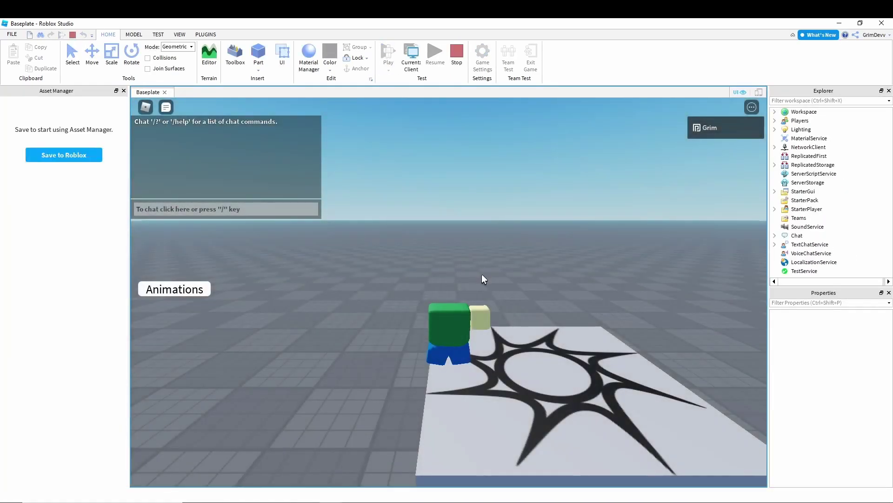
Walk the character off the spawn pad, turn the view to its face, and open the in-game Animations menu
key("s")
scroll(489, 344, "up", 3)
right_click_drag(489, 344, 490, 345)
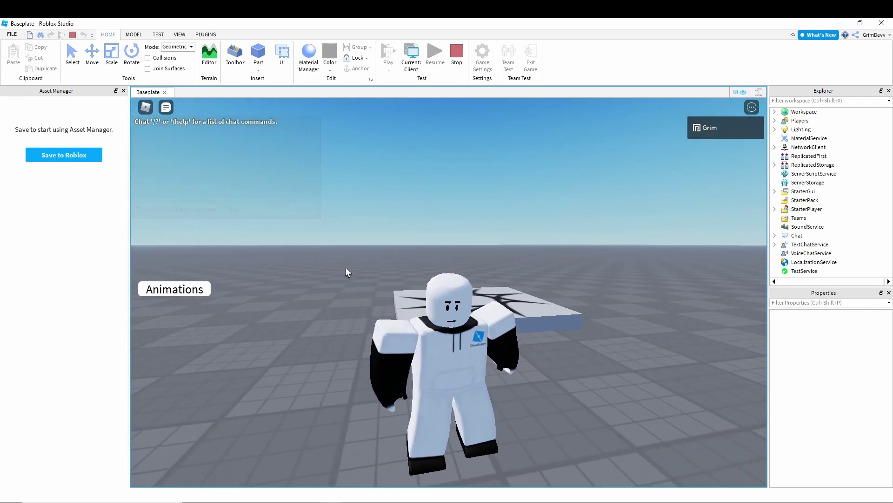
key("w")
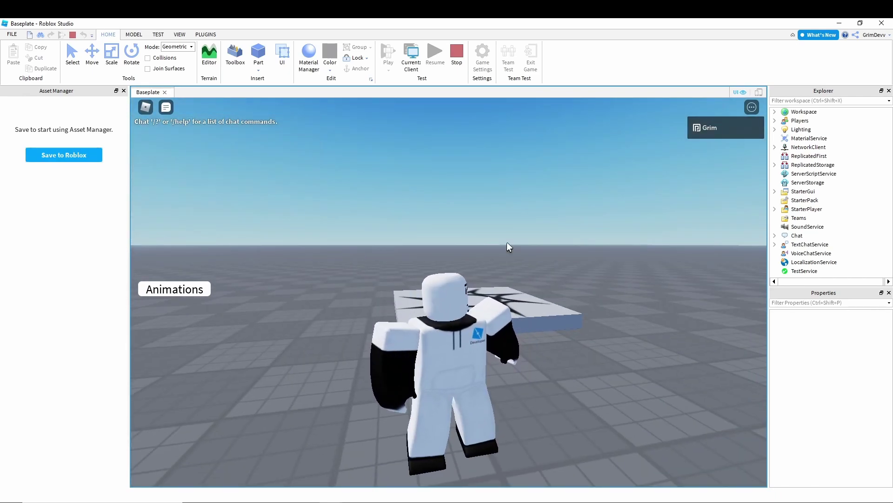
right_click_drag(540, 368, 540, 368)
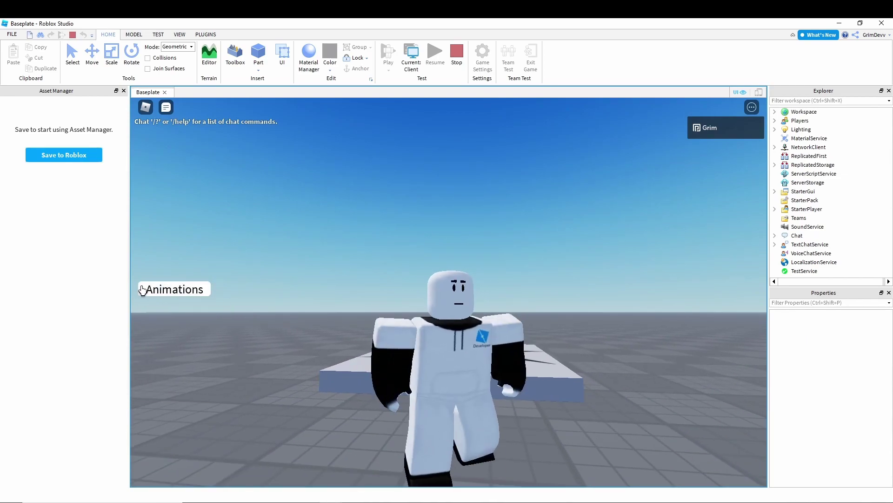
left_click(140, 289)
scroll(370, 349, "up", 2)
right_click_drag(369, 349, 369, 349)
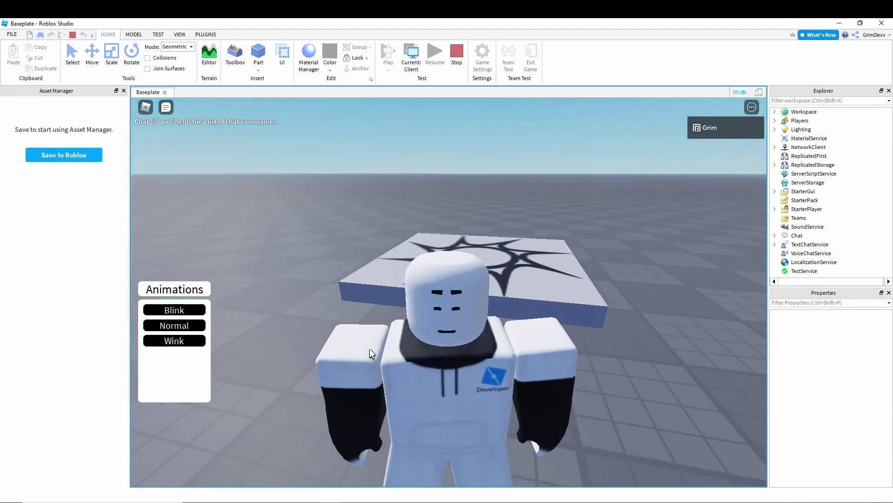
scroll(370, 348, "up", 2)
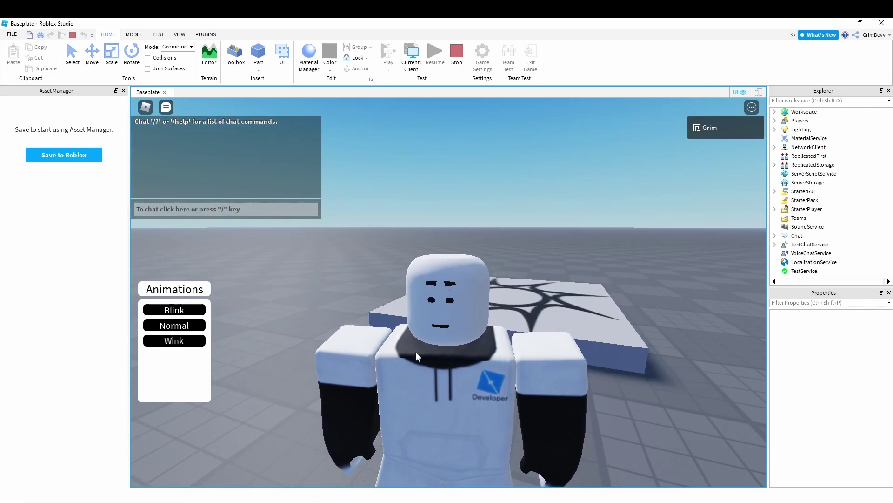
Run the Wink animation on the character while moving it briefly, and close the in-game Animations menu
key("w")
key("s")
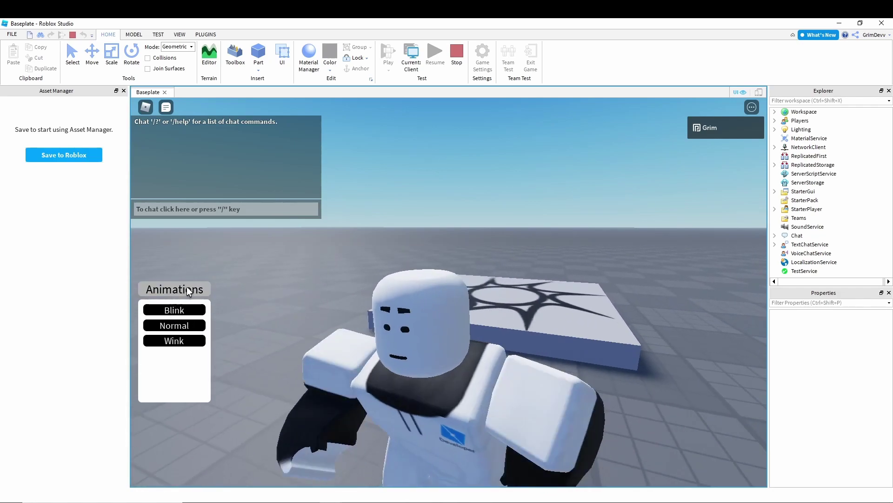
left_click(169, 343)
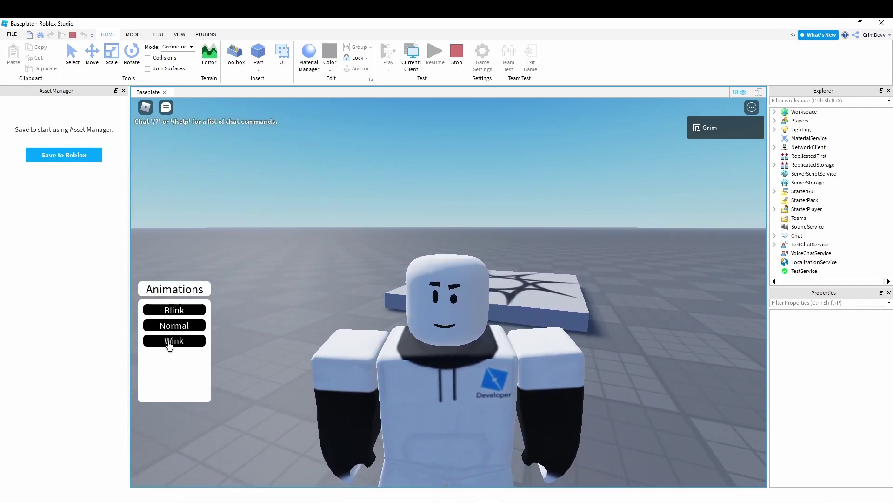
key("w")
key("s")
left_click(165, 290)
scroll(503, 266, "down", 4)
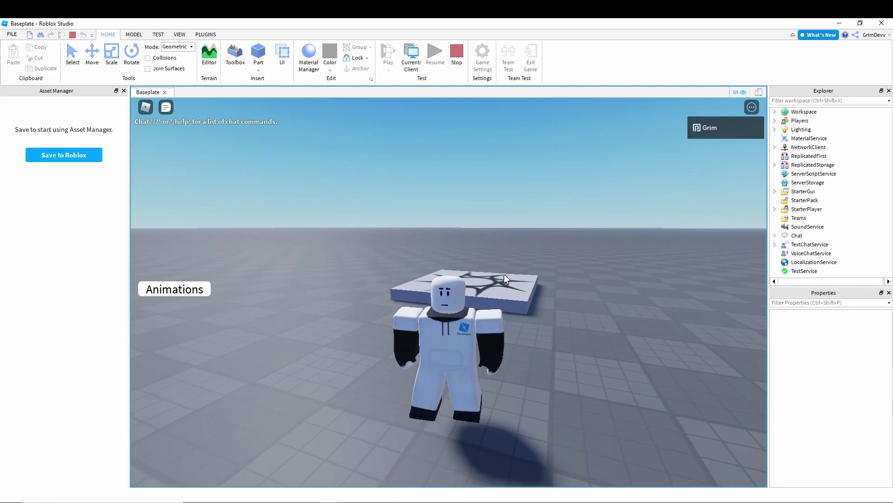
scroll(505, 274, "up", 3)
right_click_drag(505, 274, 504, 275)
scroll(505, 275, "down", 1)
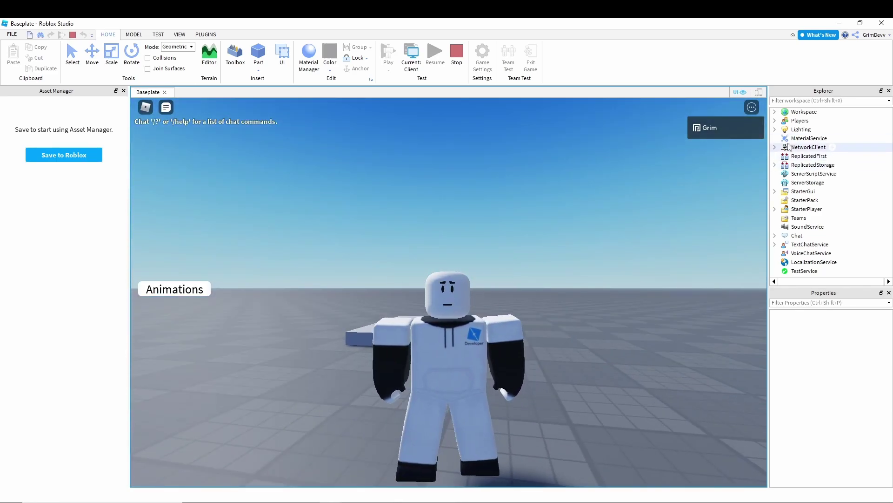
left_click(774, 111)
left_click(775, 112)
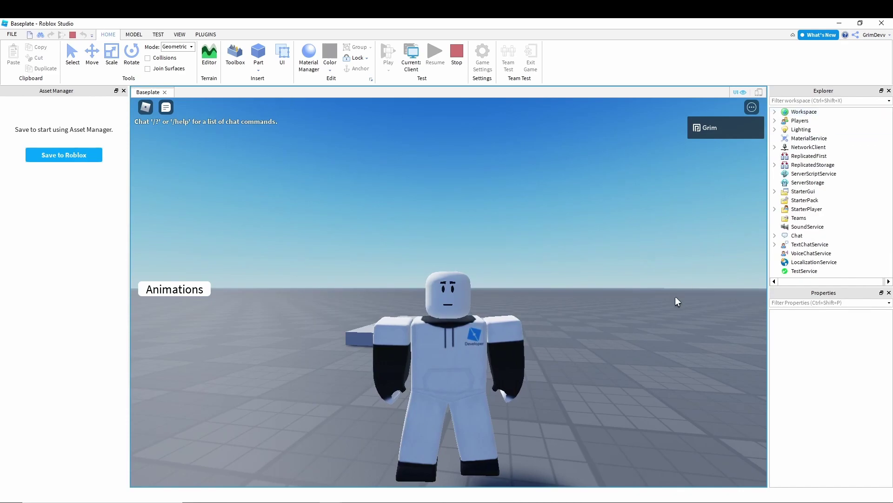